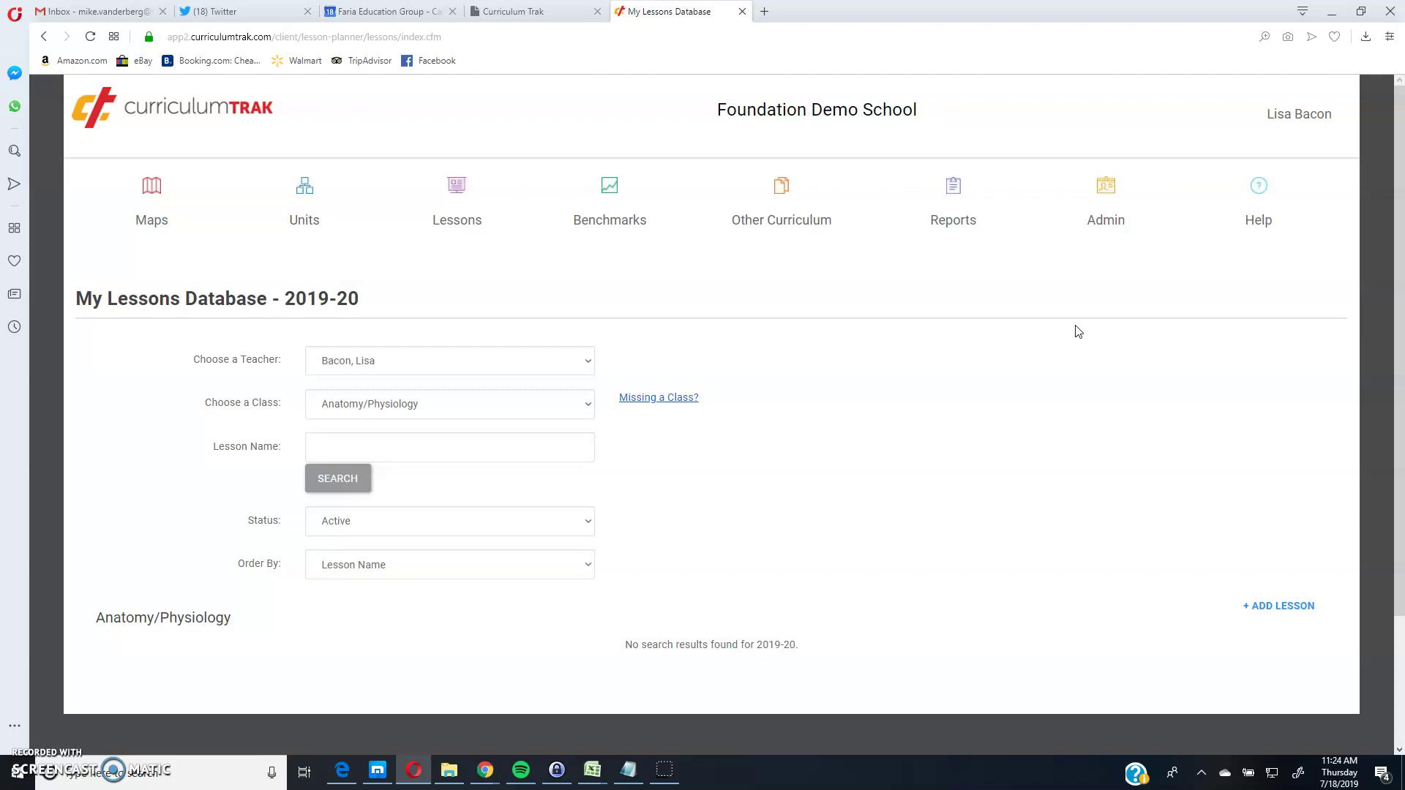
# Open the Unit Plans page and view Anatomy/Physiology's Quarter 1 - Unit 1: Introduction to the Structure and Function of the Body.
pyautogui.click(1078, 335)
pyautogui.moveTo(307, 226)
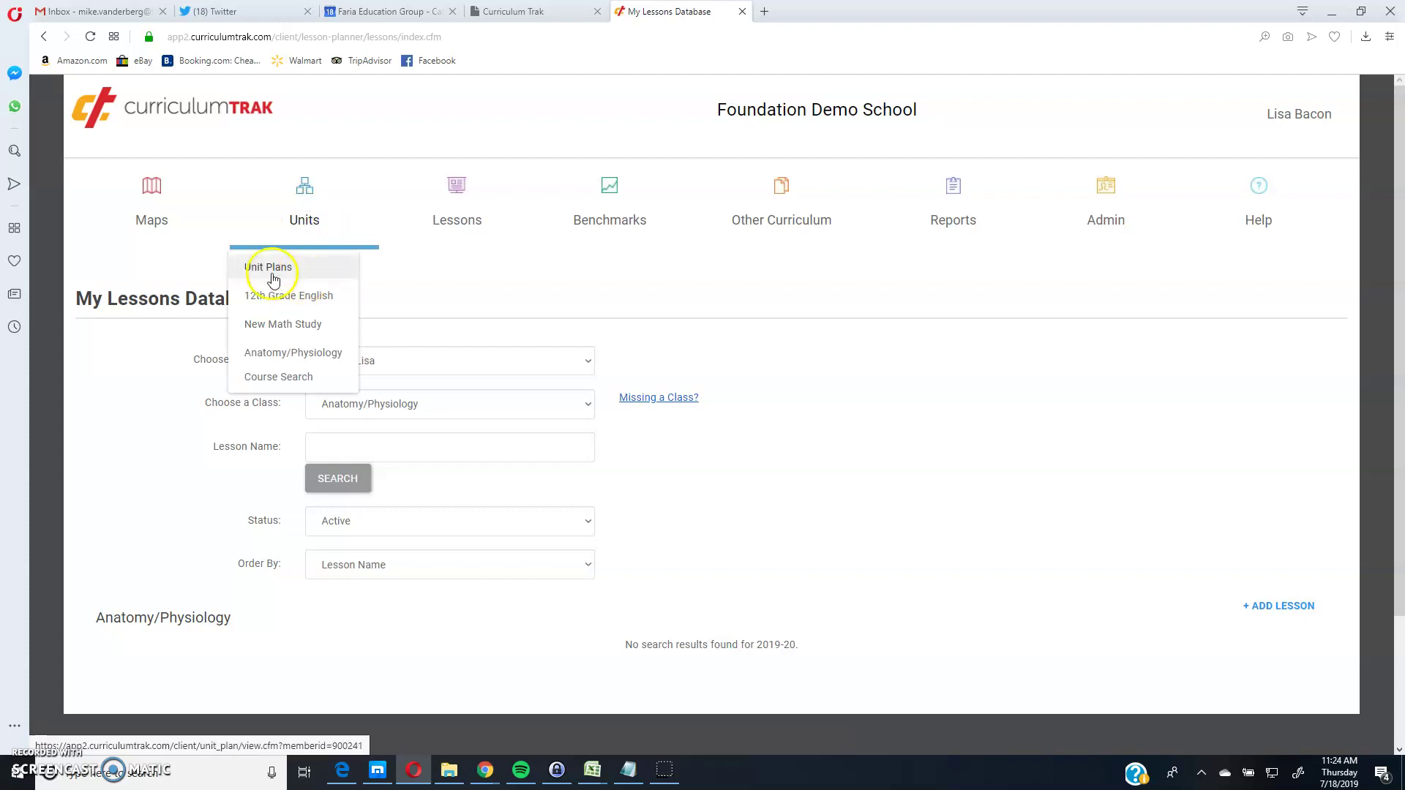
pyautogui.moveTo(461, 219)
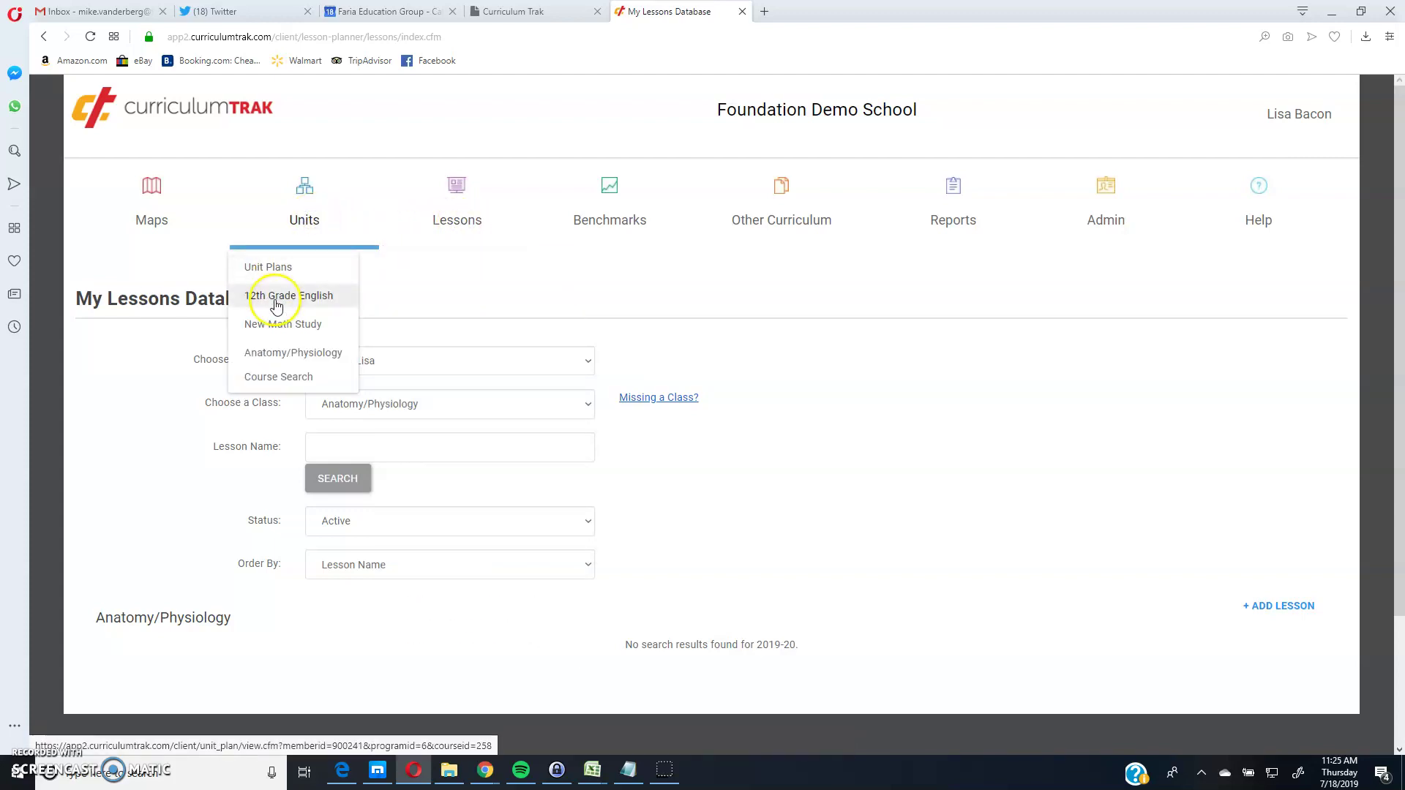
pyautogui.click(283, 265)
pyautogui.scroll(-2, 439, 339)
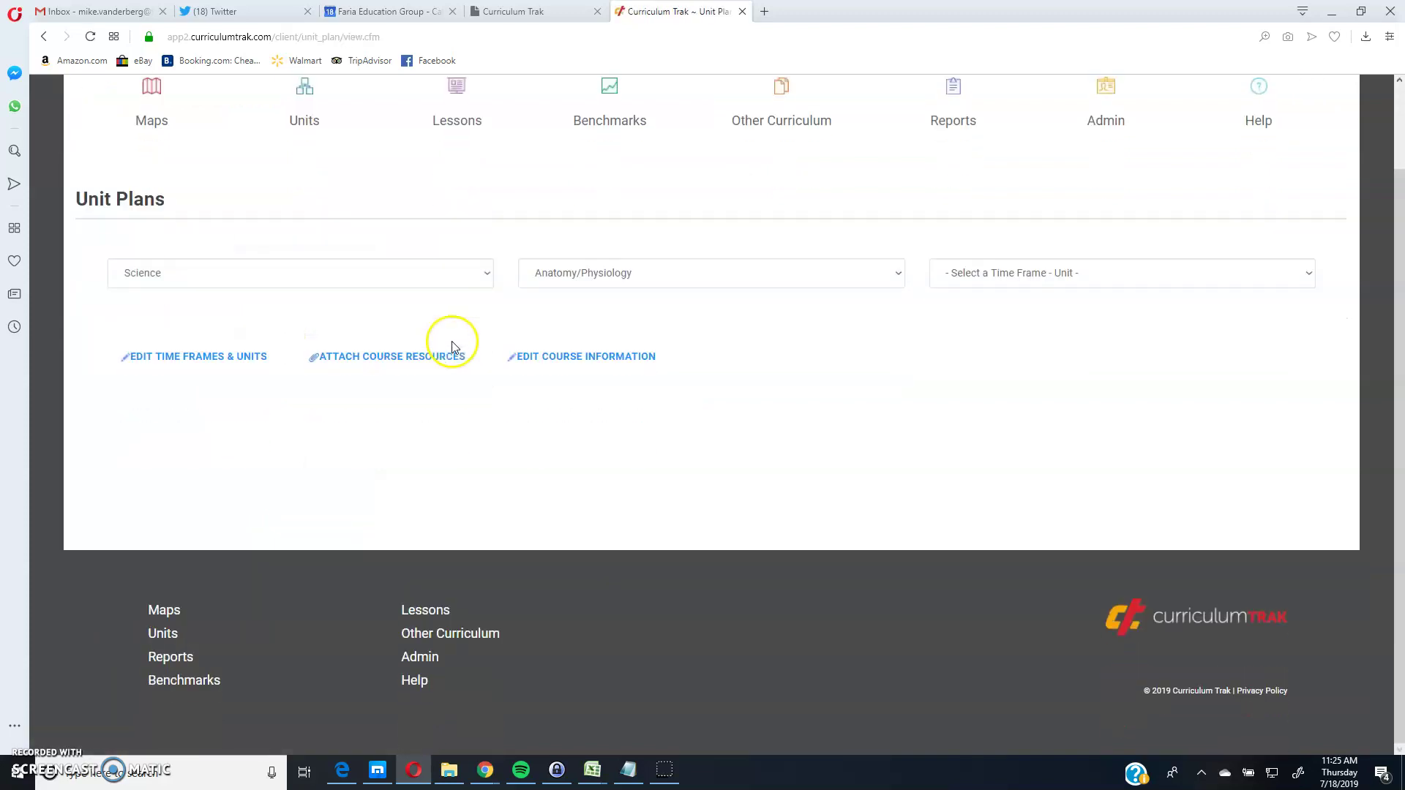
pyautogui.click(1022, 273)
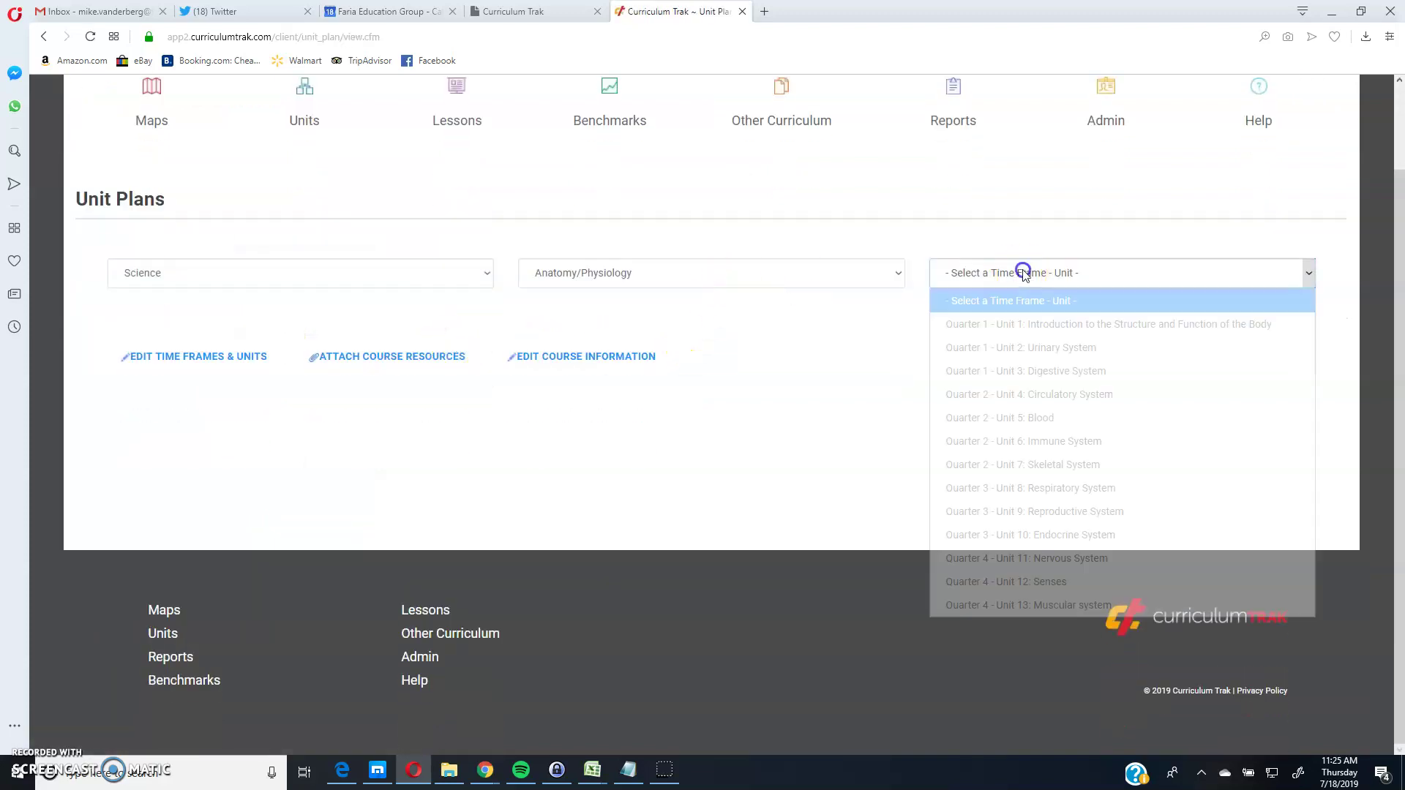
pyautogui.click(1006, 321)
pyautogui.scroll(-5, 941, 329)
pyautogui.scroll(6, 941, 329)
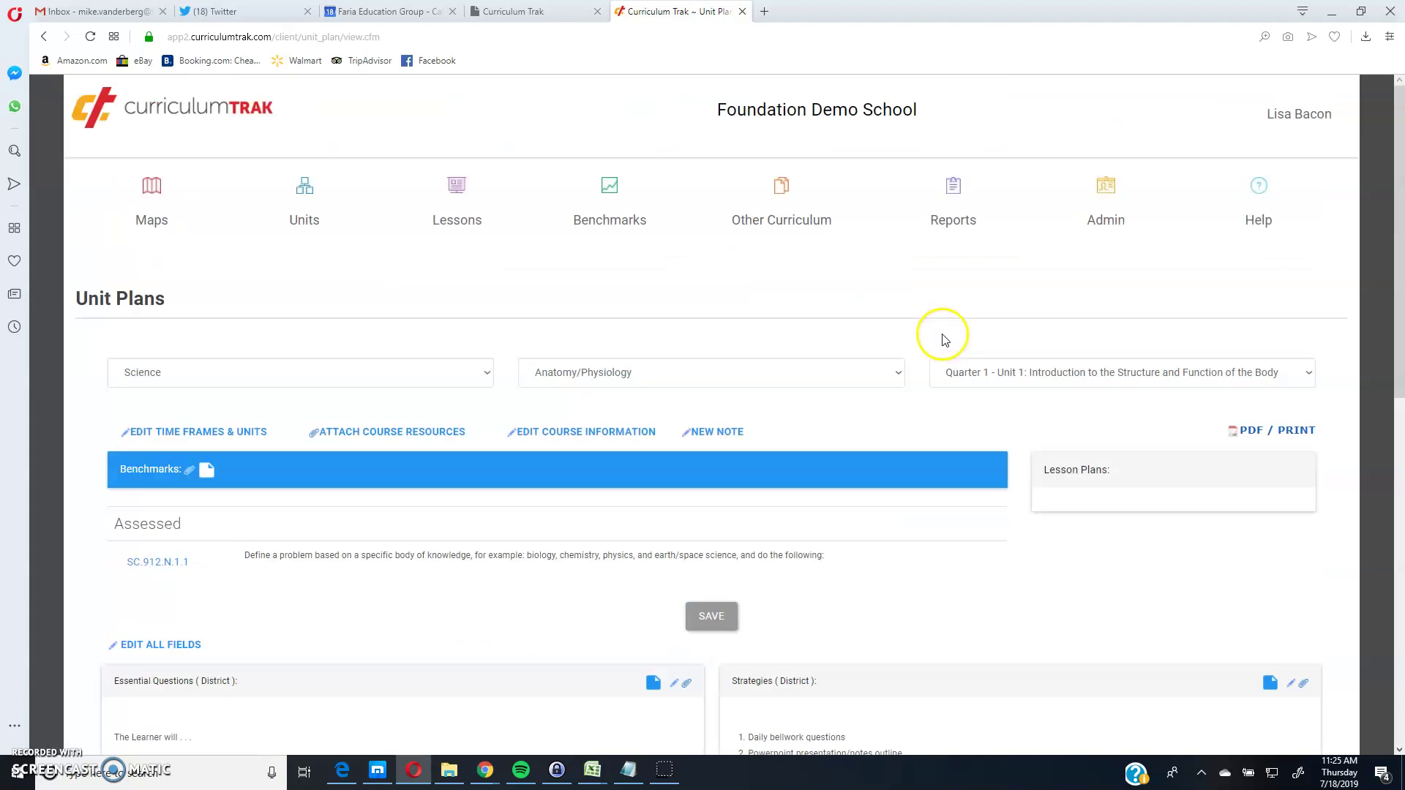
# Open My Lessons Database and choose the Anatomy/Physiology class.
pyautogui.moveTo(442, 227)
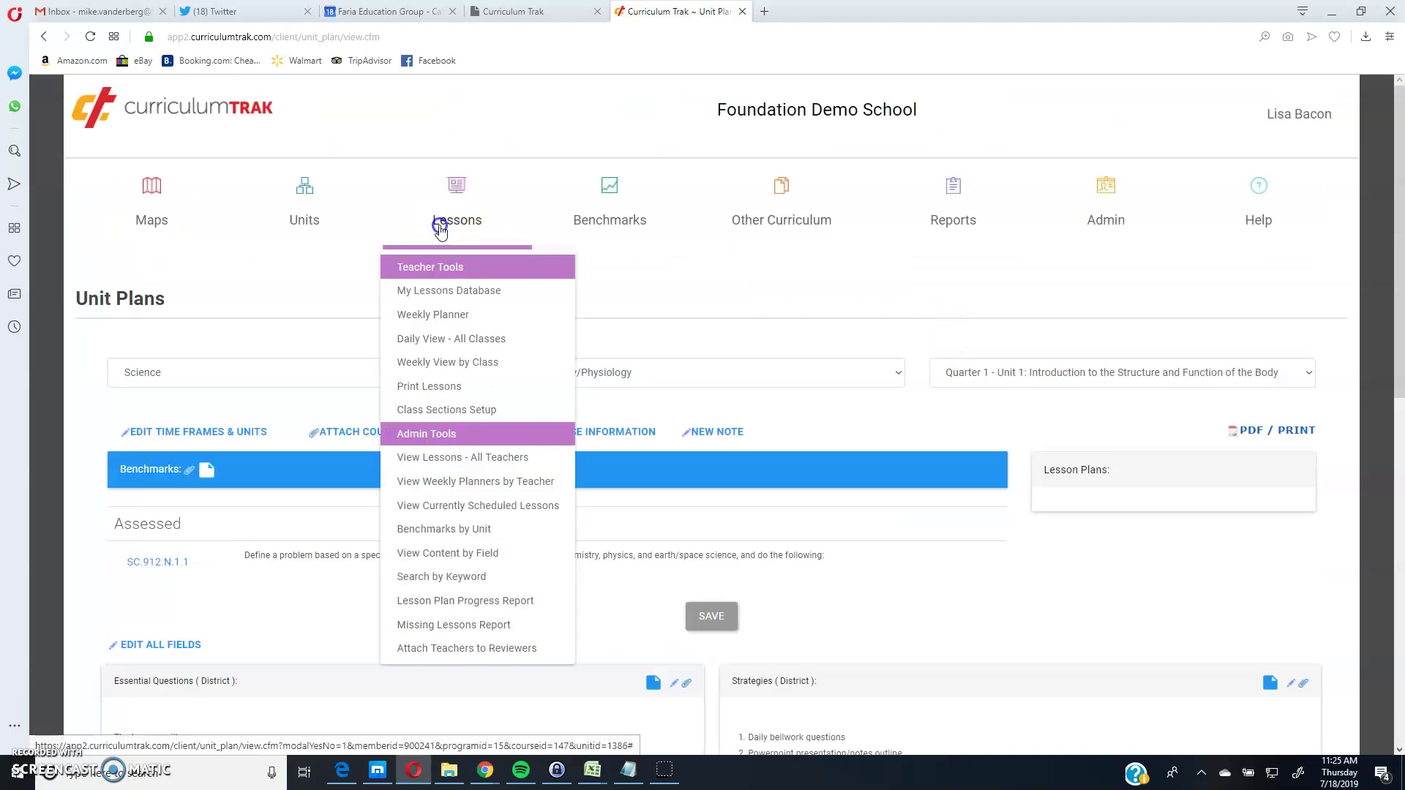
pyautogui.click(445, 295)
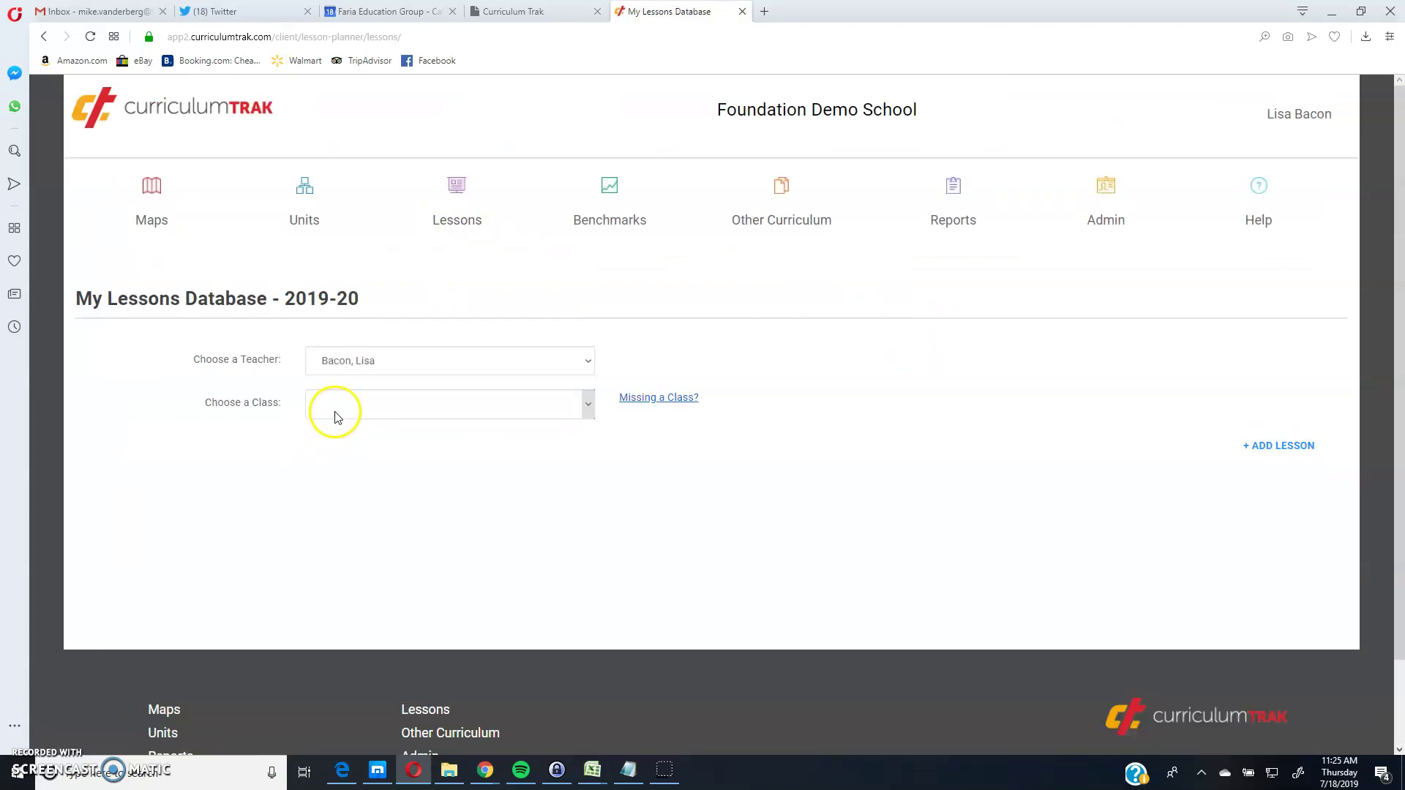
pyautogui.click(348, 412)
pyautogui.click(370, 449)
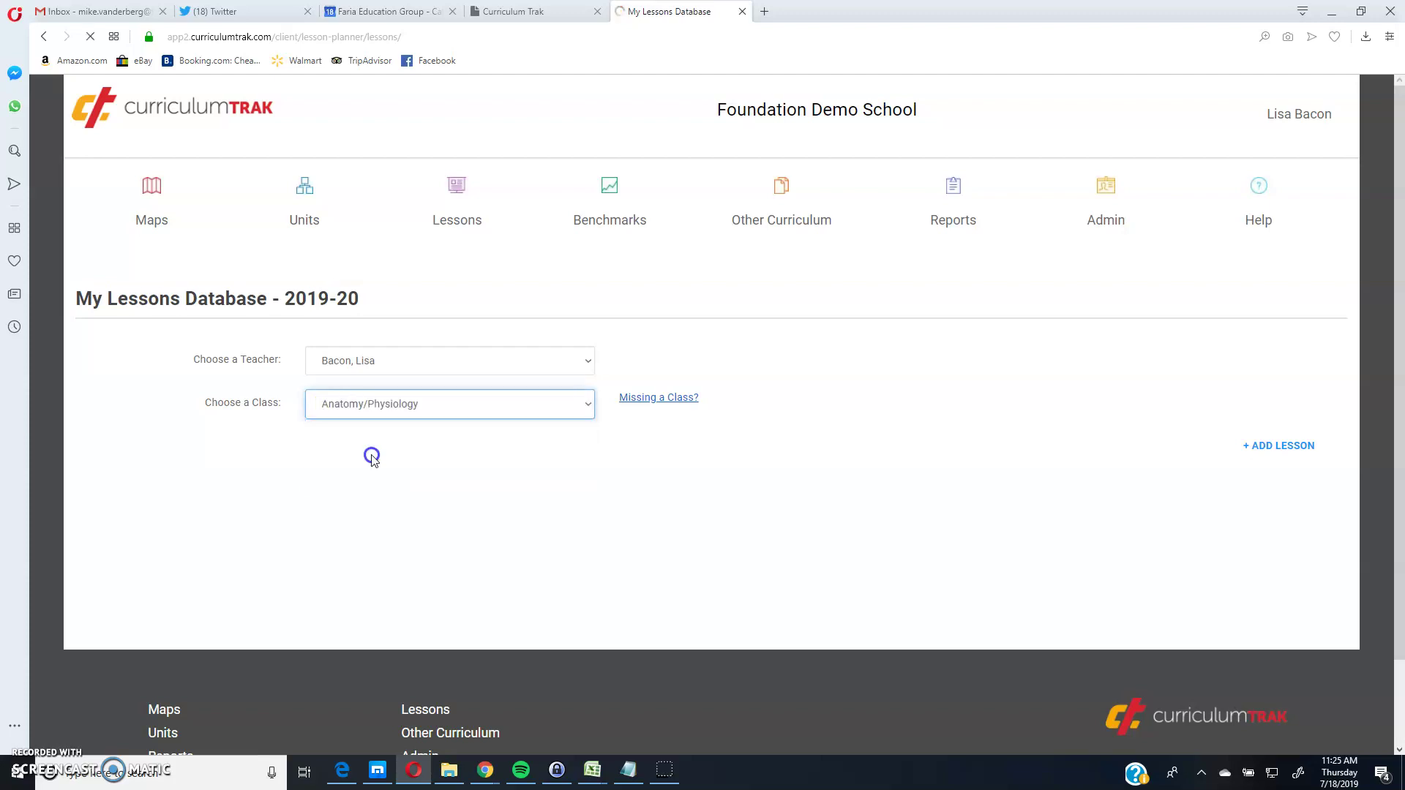
pyautogui.scroll(-3, 492, 449)
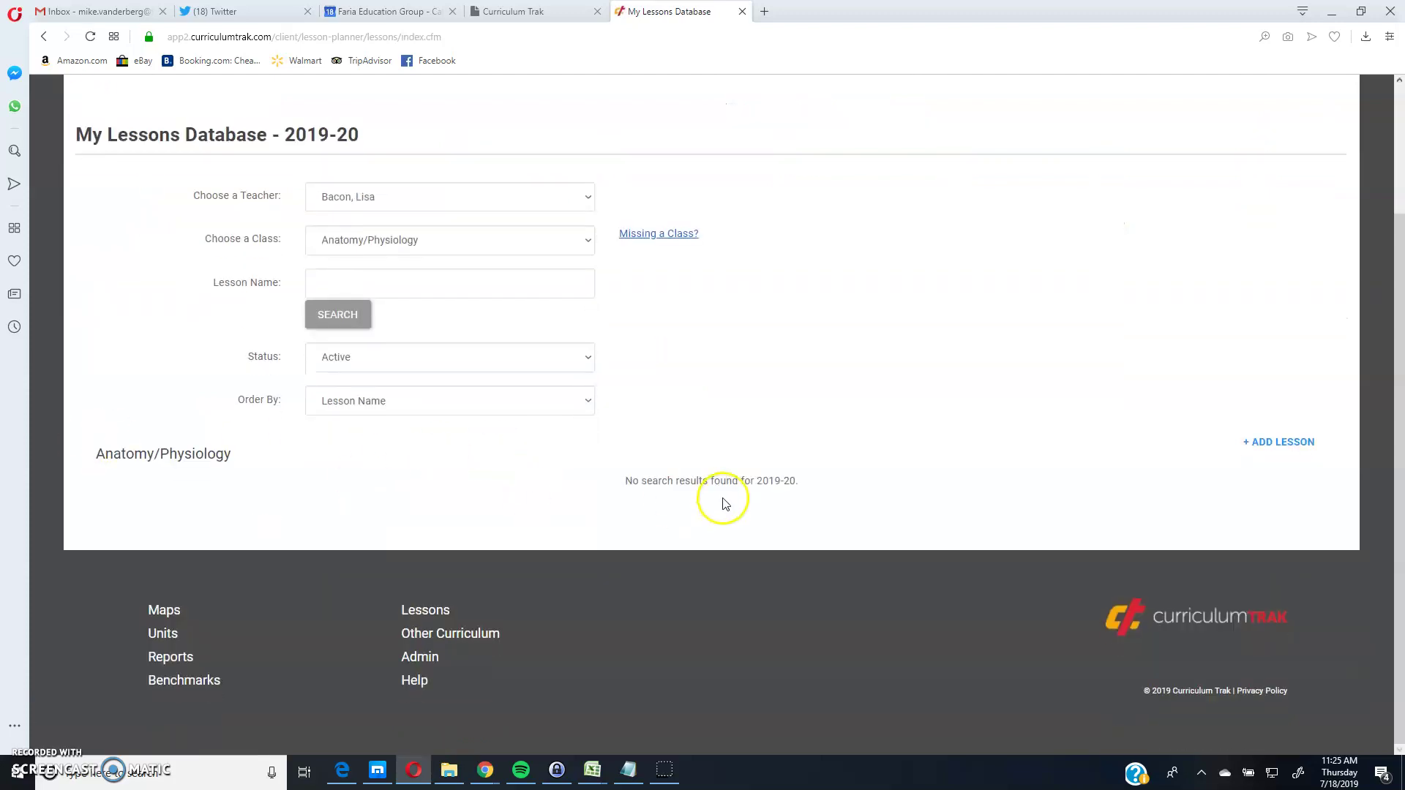
pyautogui.scroll(2, 724, 503)
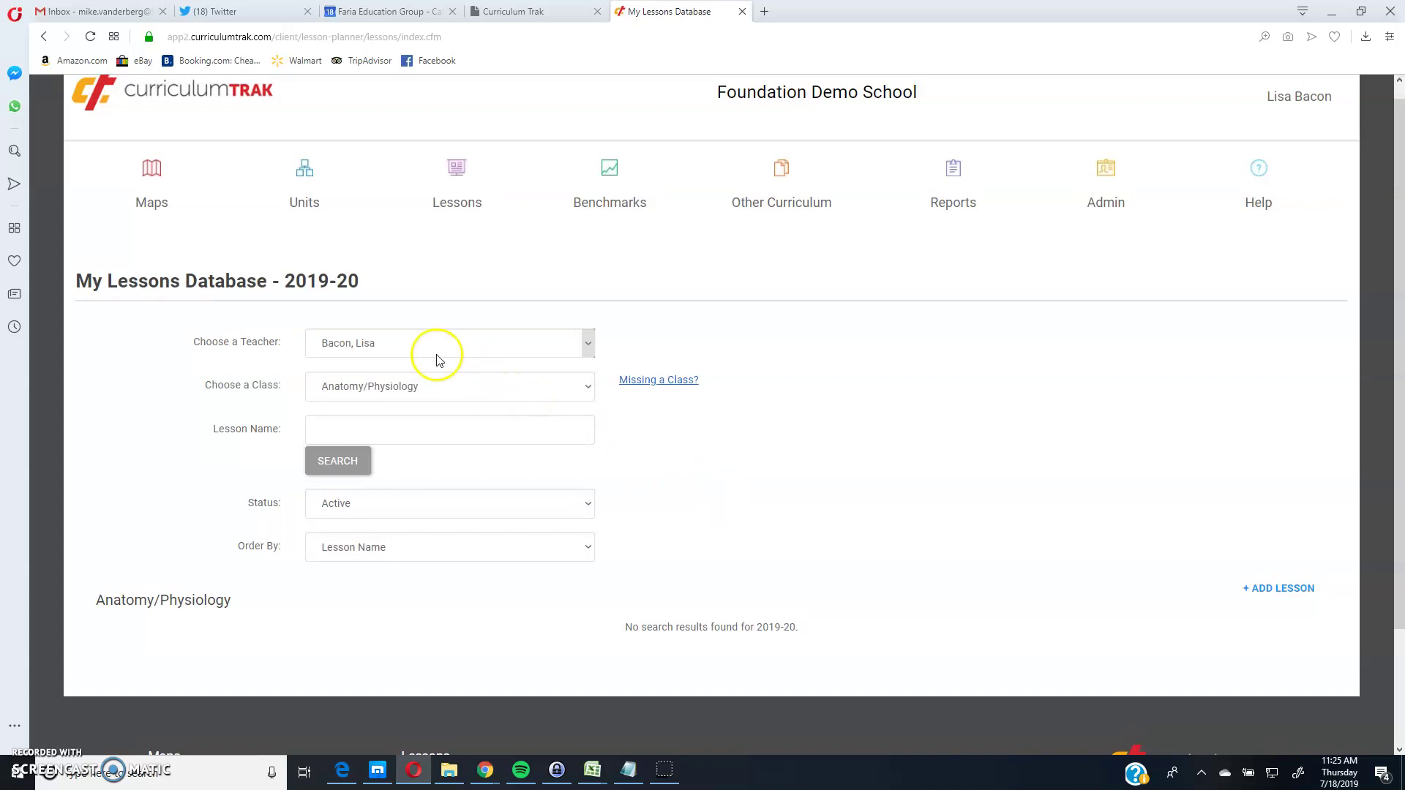
# Switch the teacher filter to the other available teacher to list that teacher's Anatomy/Physiology lessons.
pyautogui.click(430, 352)
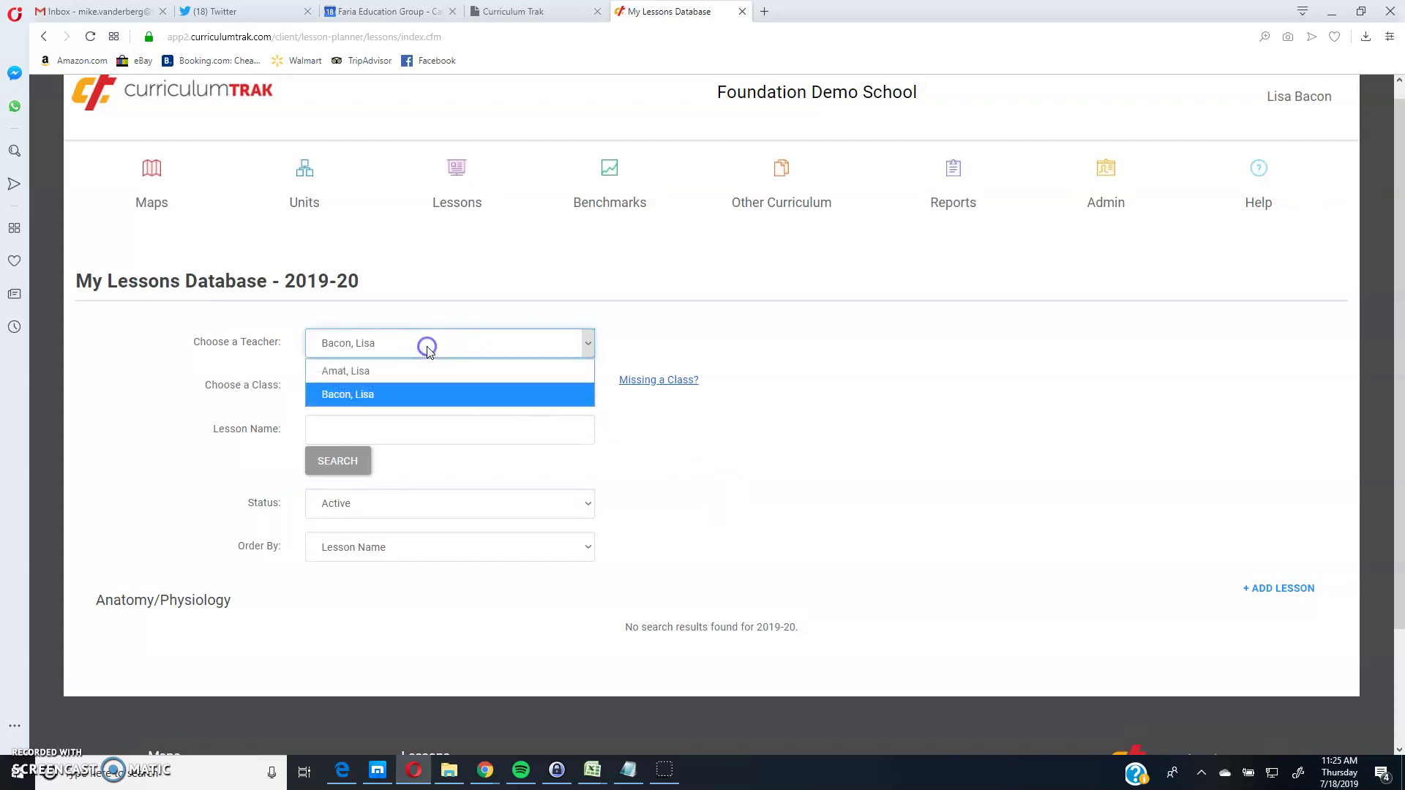
pyautogui.click(359, 371)
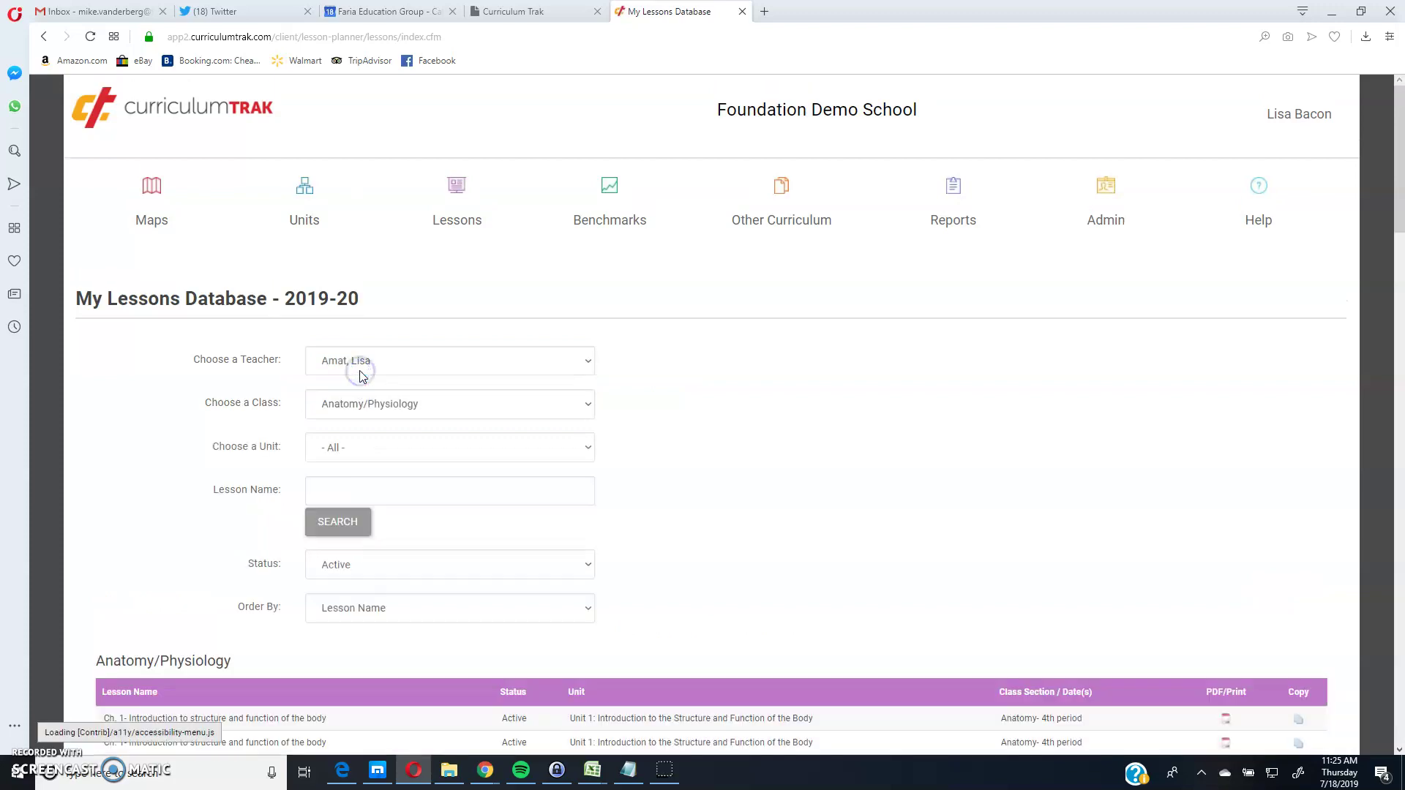
pyautogui.scroll(-5, 680, 422)
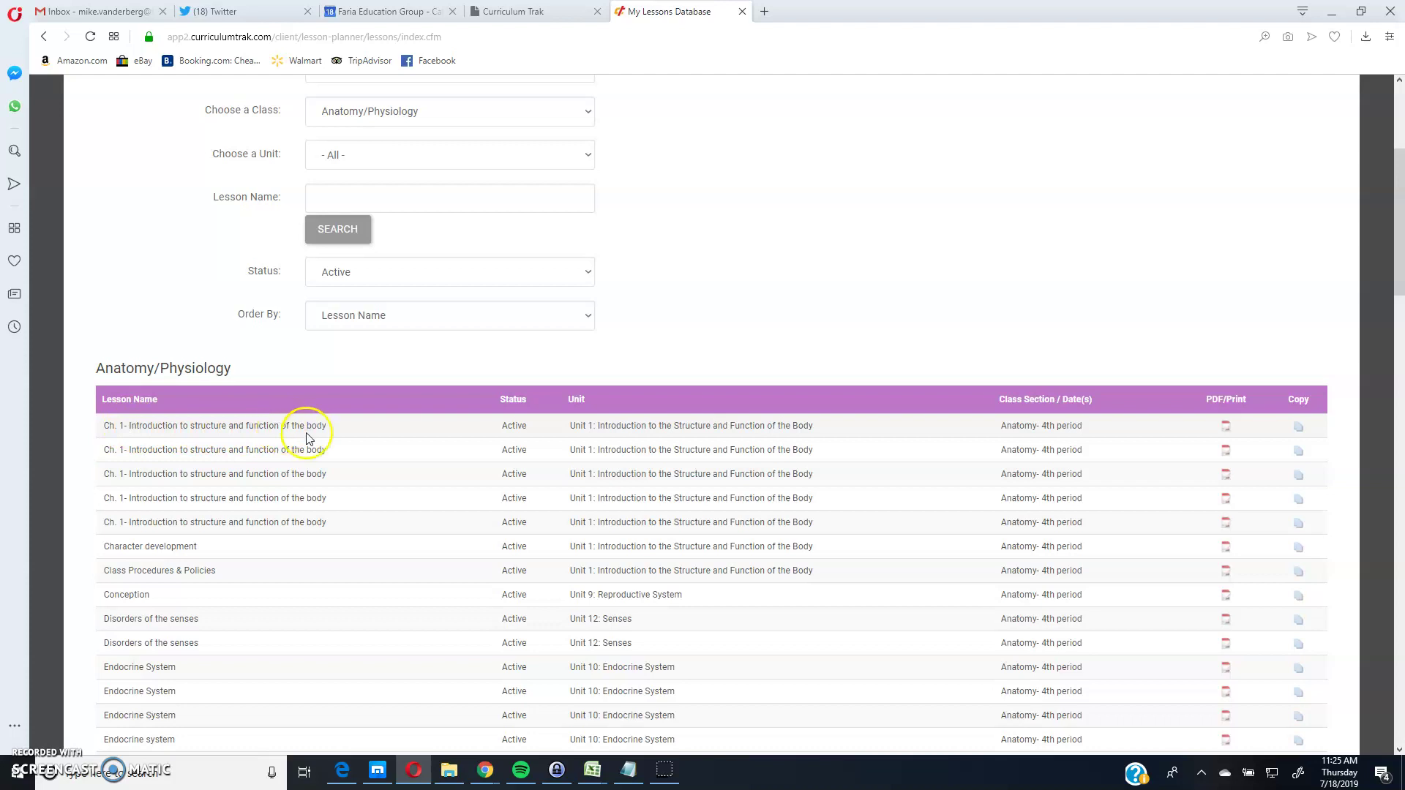
# Save the first "Ch. 1- Introduction to structure and function of the body" lesson as a PDF, view it, and close it.
pyautogui.click(1226, 426)
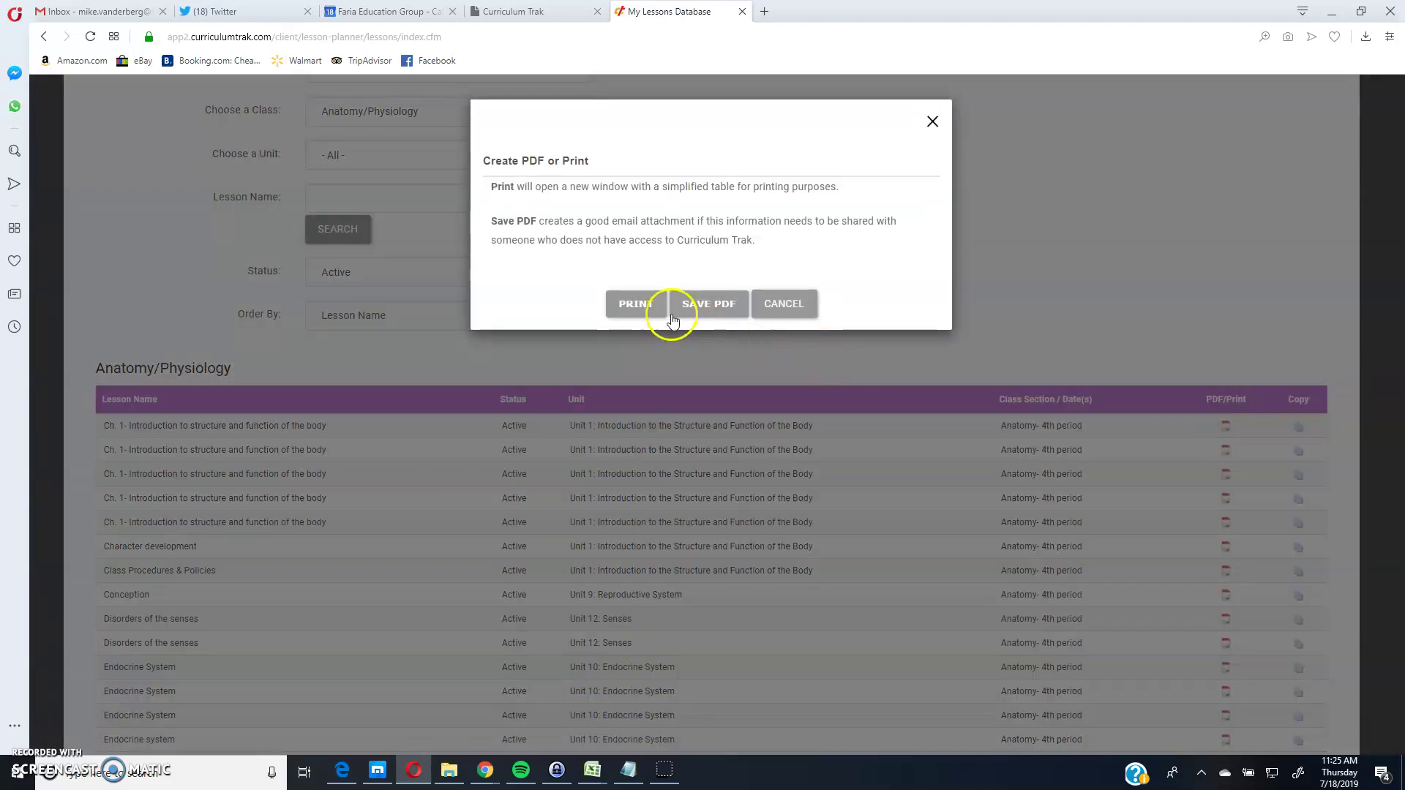
pyautogui.click(660, 313)
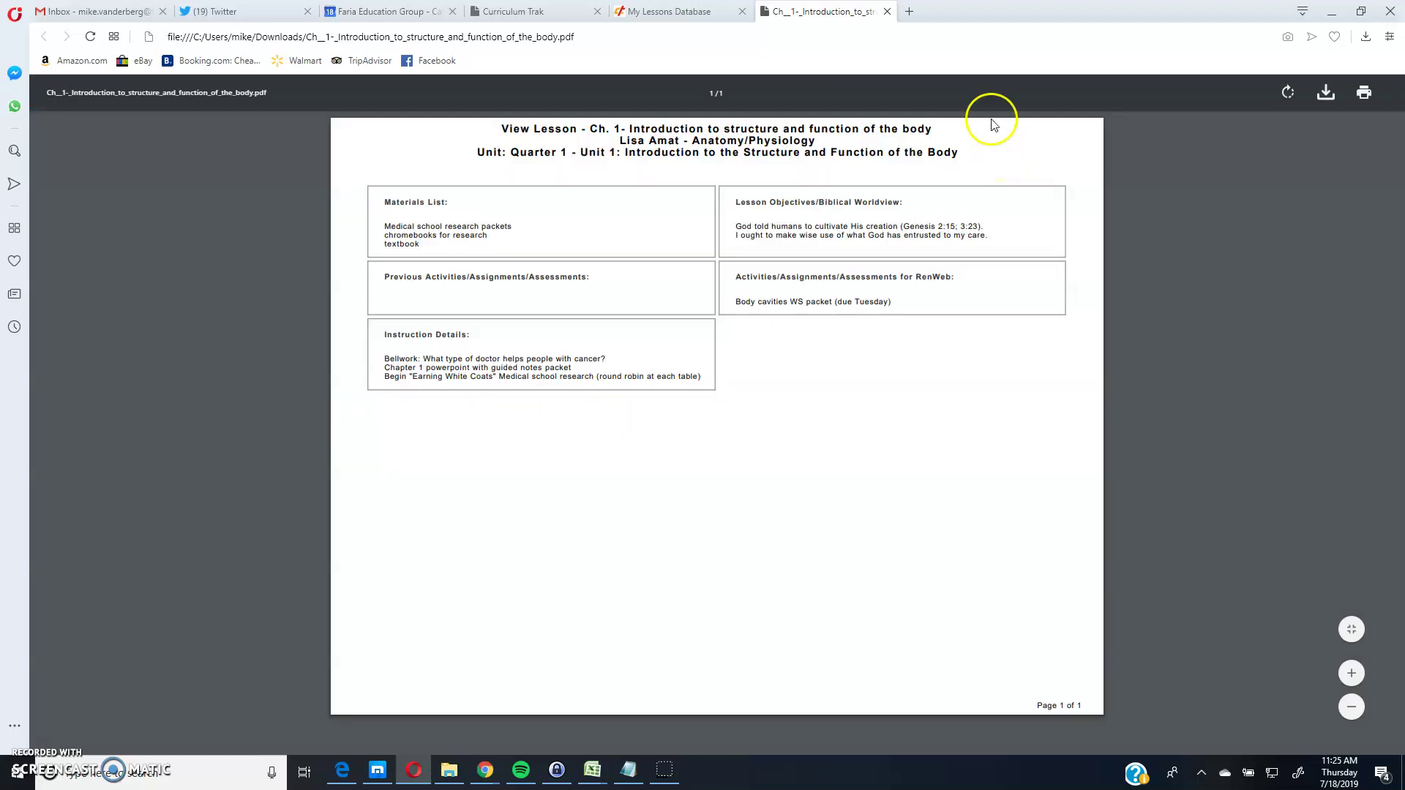
pyautogui.click(887, 12)
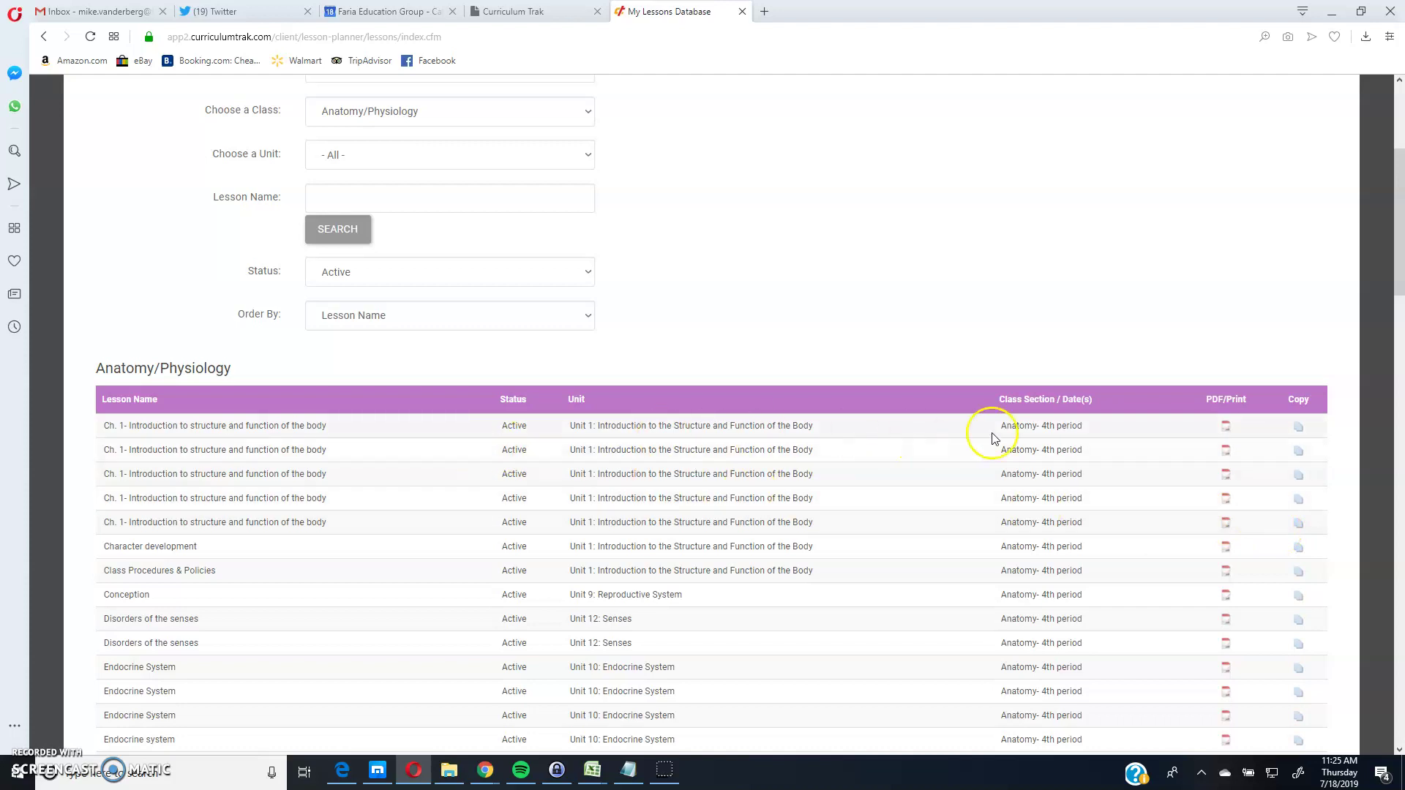
# Copy the first Ch. 1 lesson in the list and name the copy "LB - Lesson".
pyautogui.click(1299, 428)
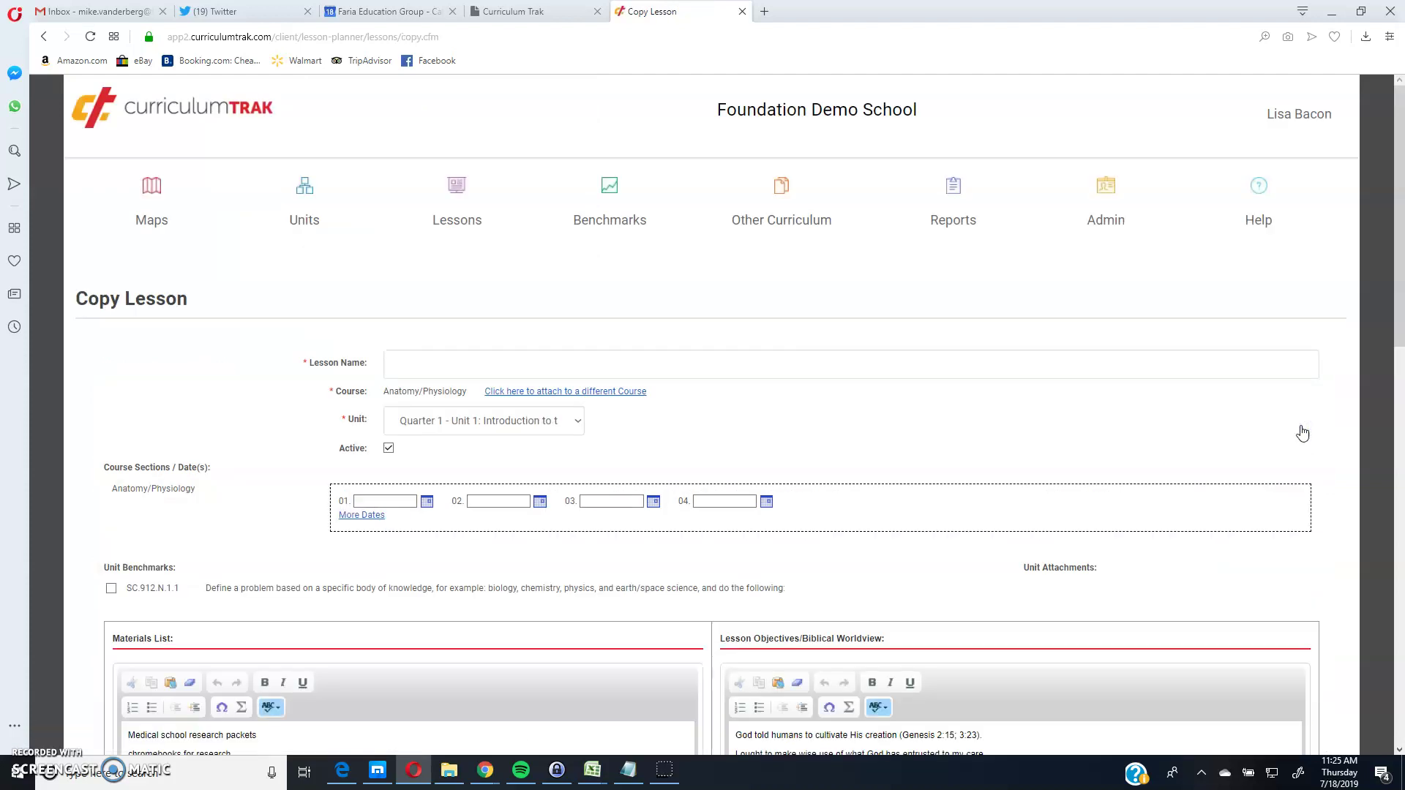
pyautogui.click(436, 366)
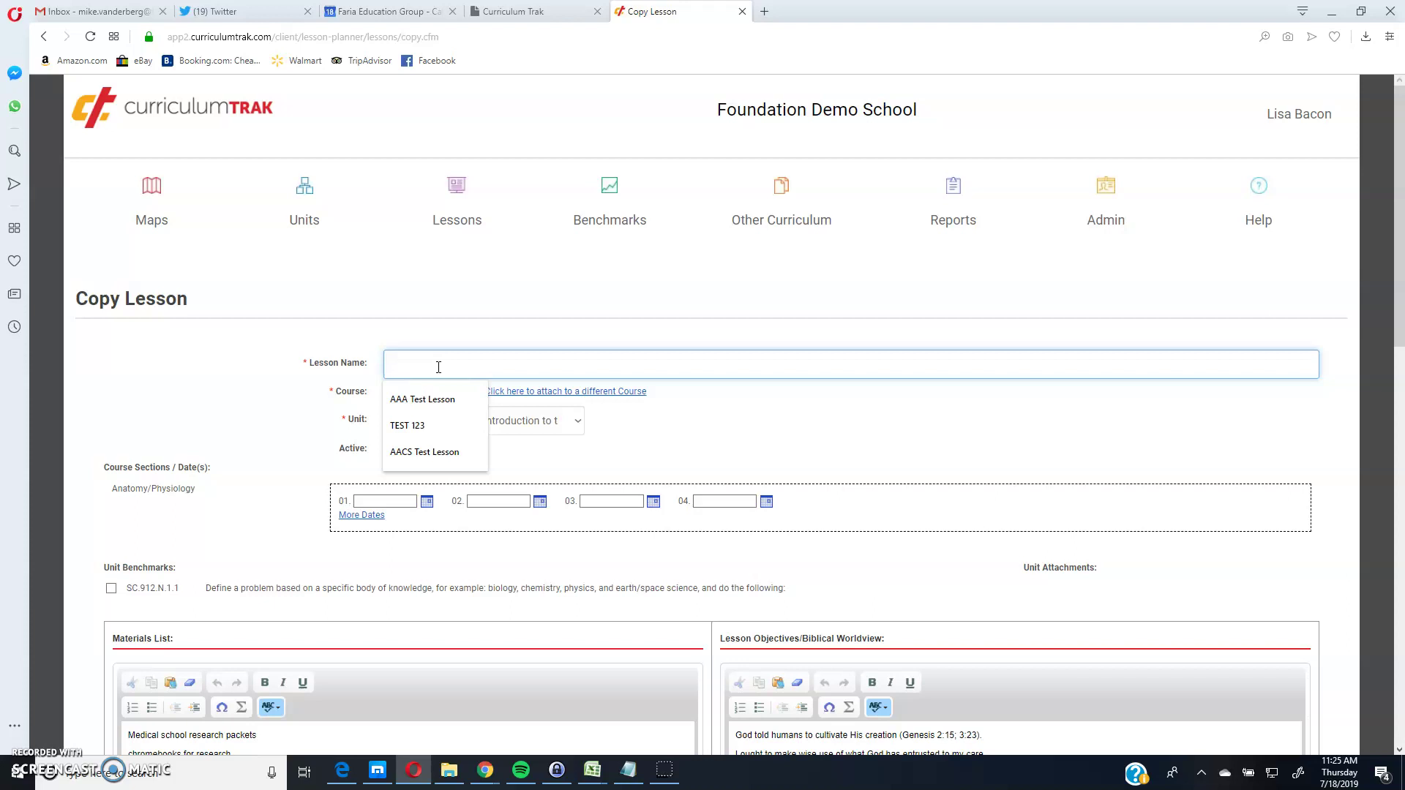
pyautogui.write('LP')
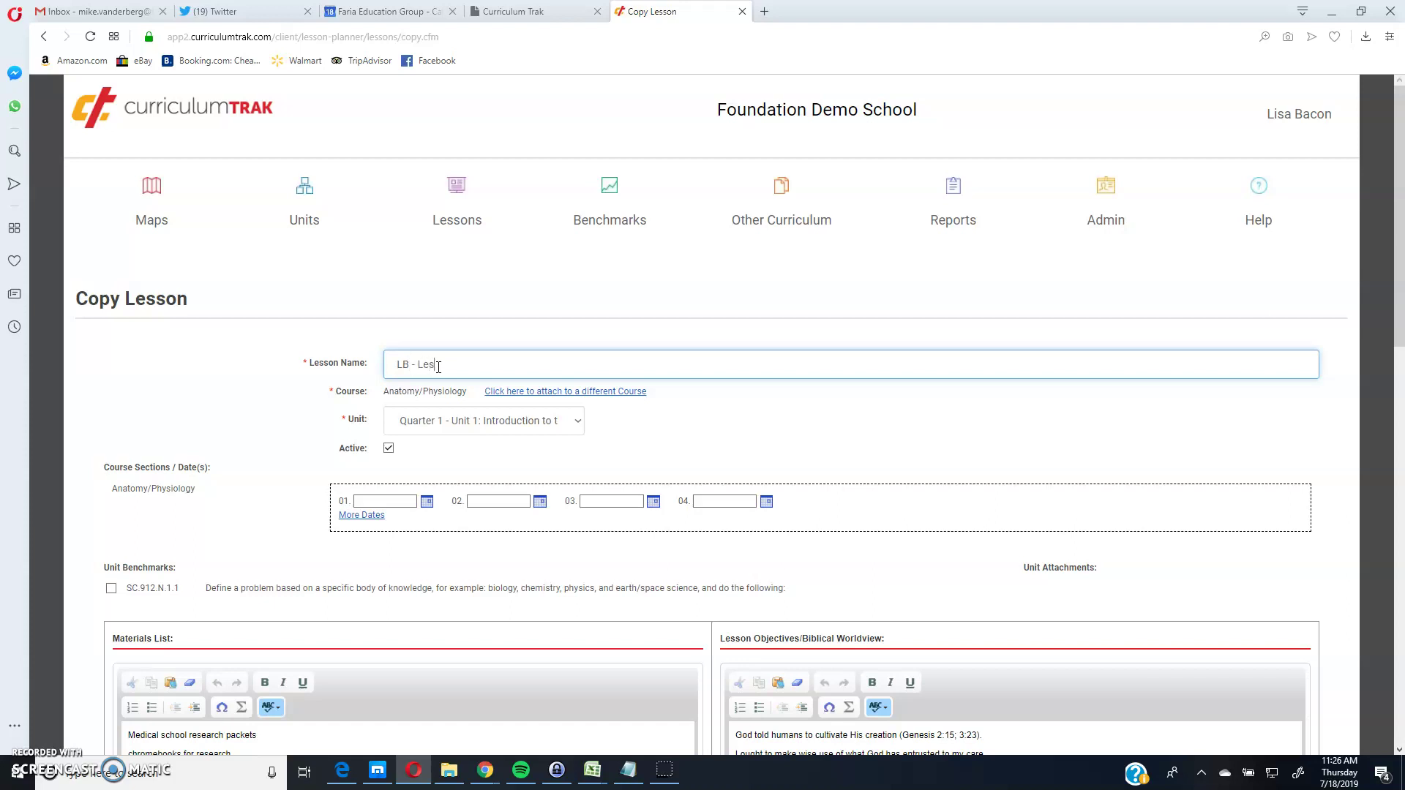
# Schedule the copied lesson for 7/18/2019 in the first Anatomy/Physiology date field and save it.
pyautogui.scroll(-3, 439, 368)
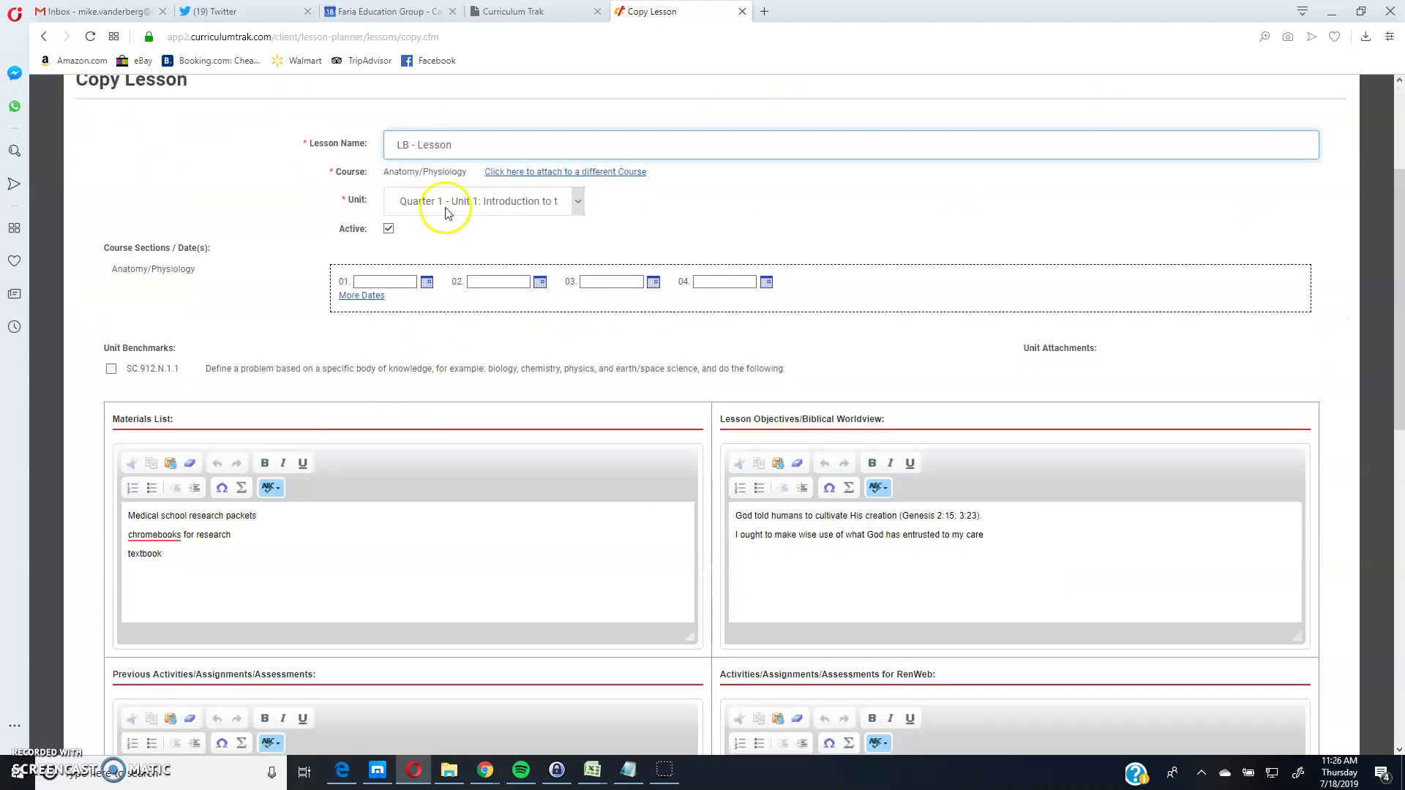
pyautogui.click(428, 282)
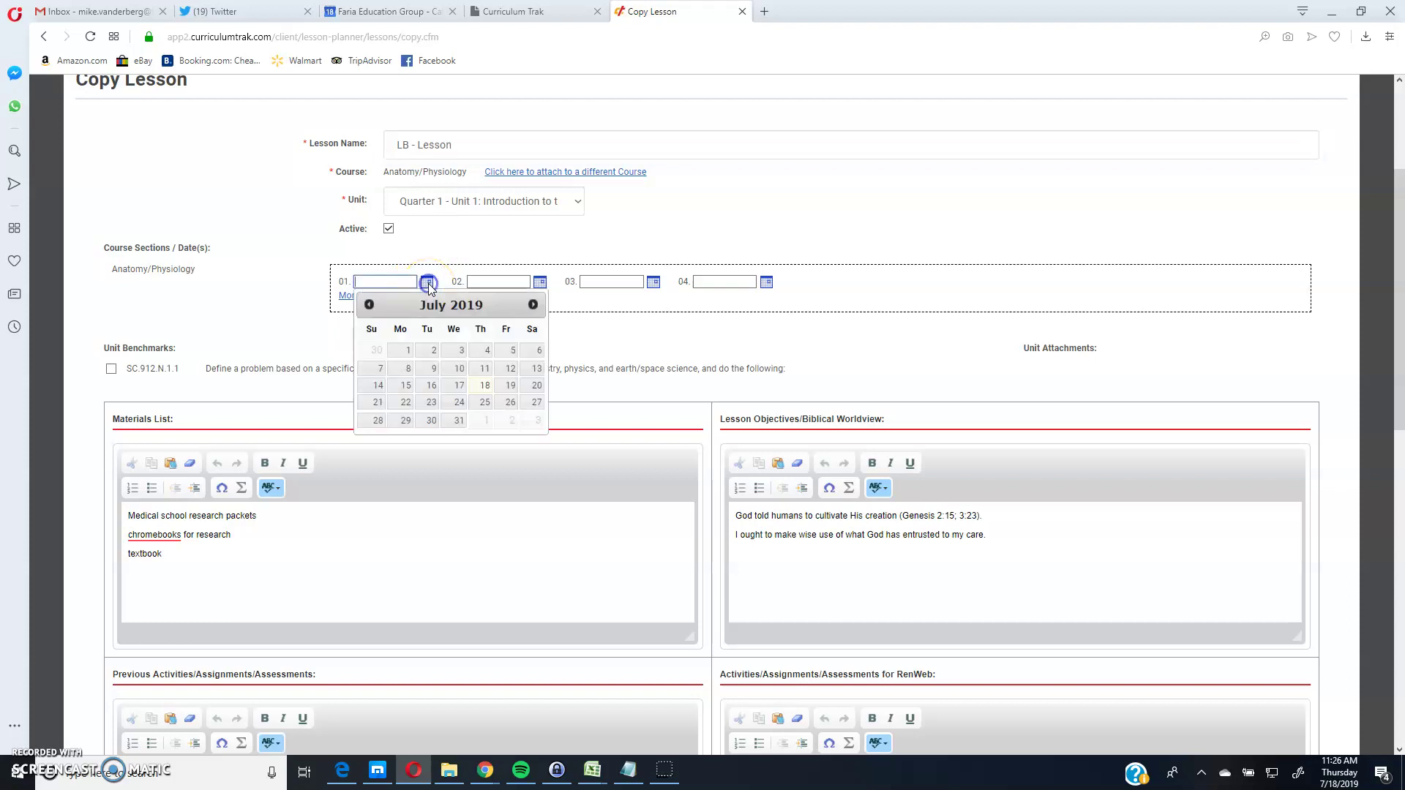
pyautogui.click(483, 386)
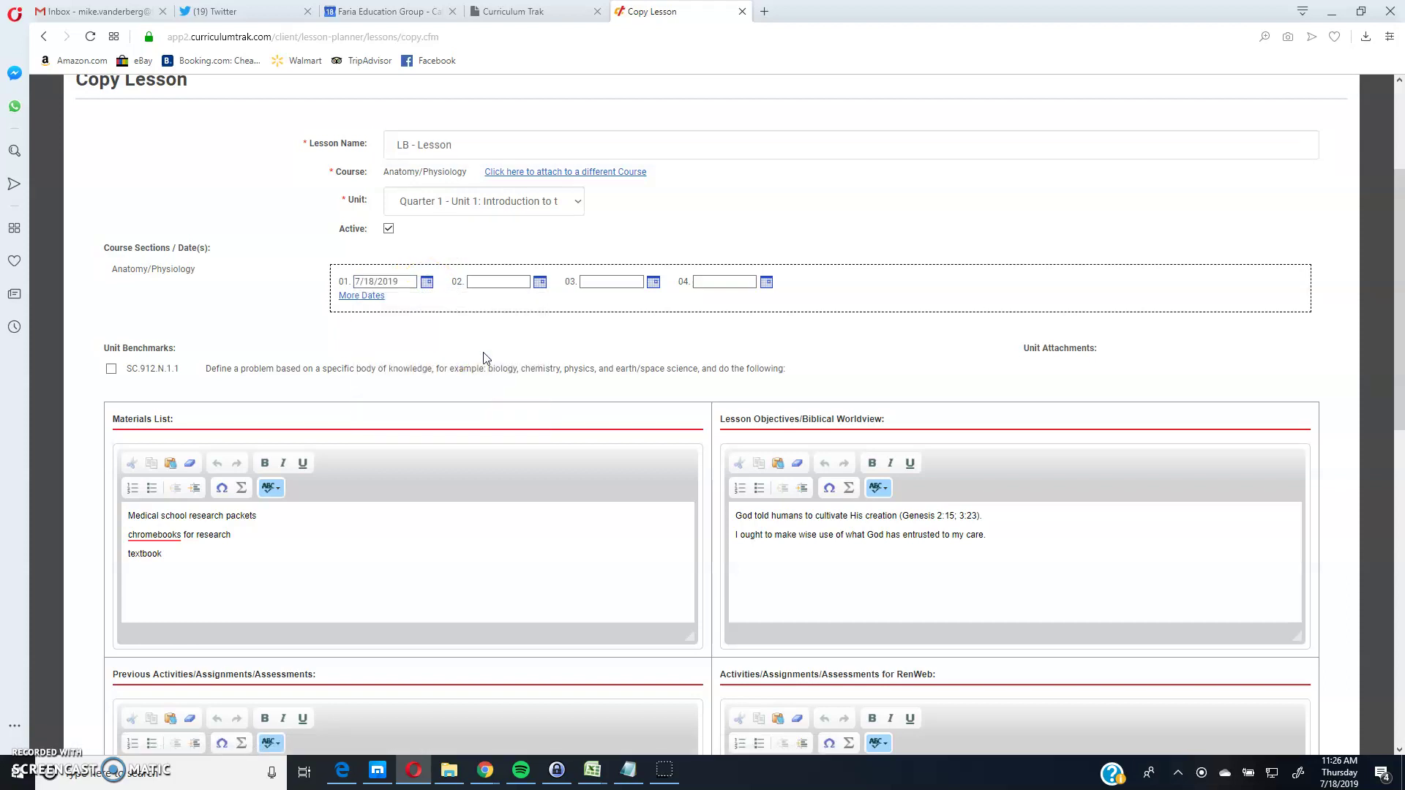
pyautogui.scroll(-4, 492, 360)
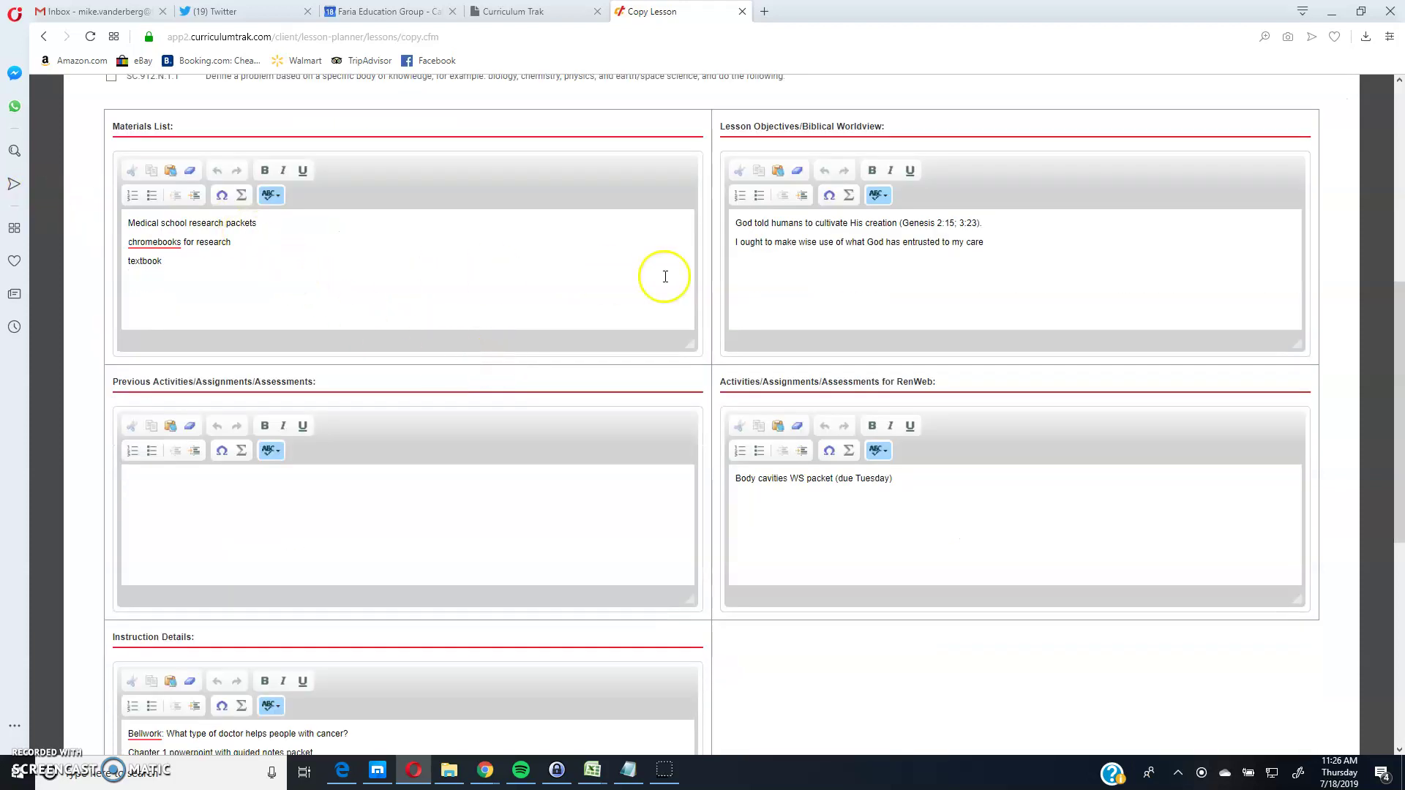
pyautogui.scroll(-4, 934, 323)
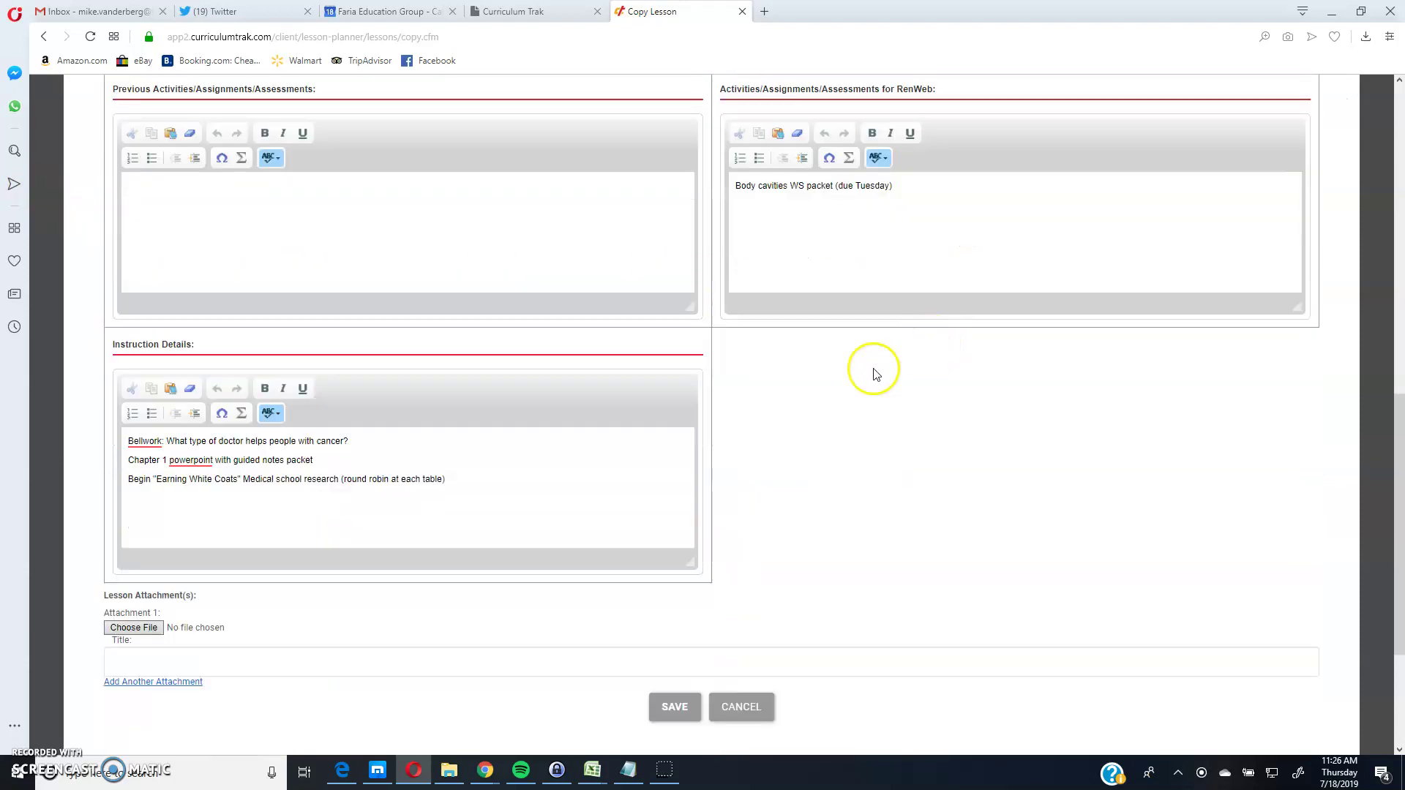
pyautogui.click(670, 707)
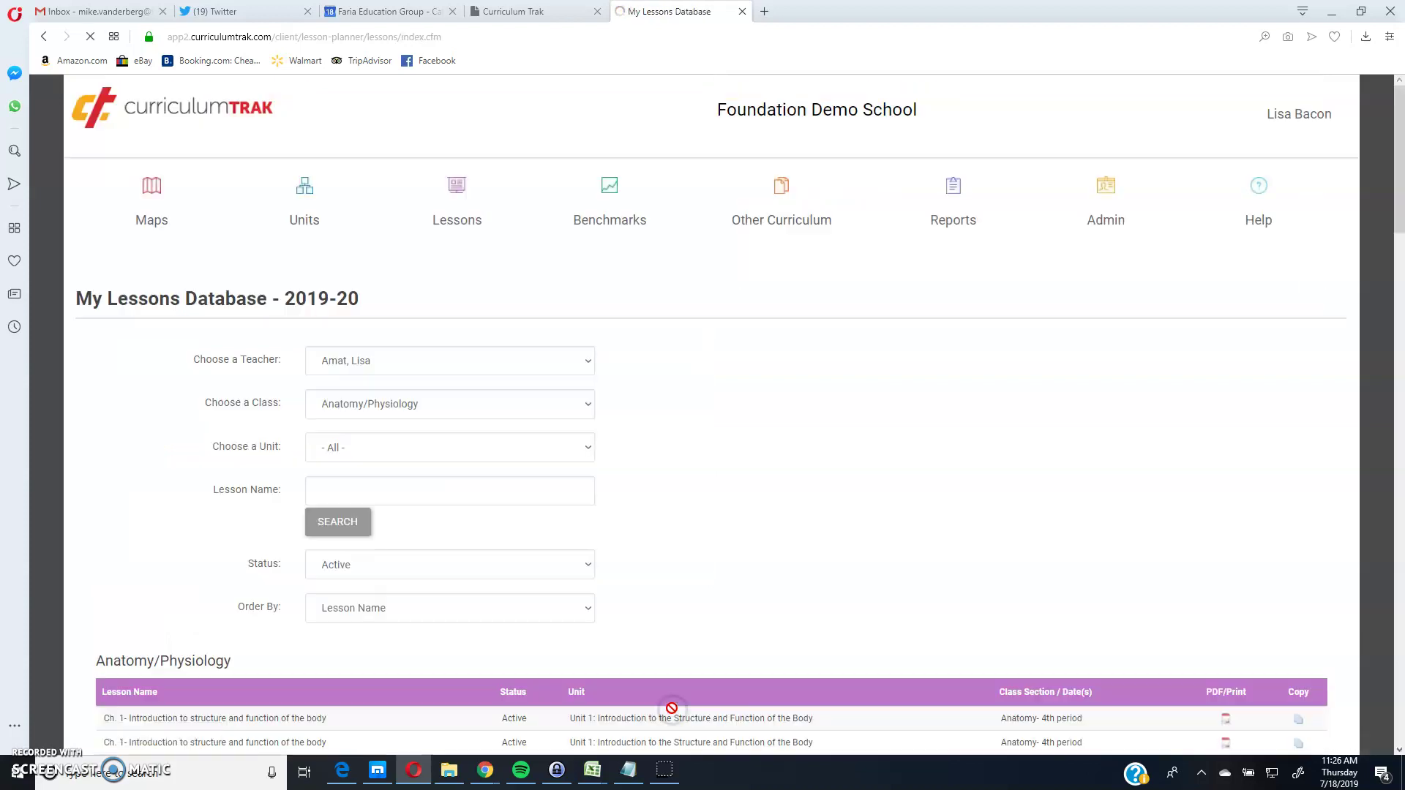
# Switch the teacher filter back to the signed-in teacher and check the Anatomy/Physiology lesson list for the copied lesson.
pyautogui.scroll(-5, 687, 416)
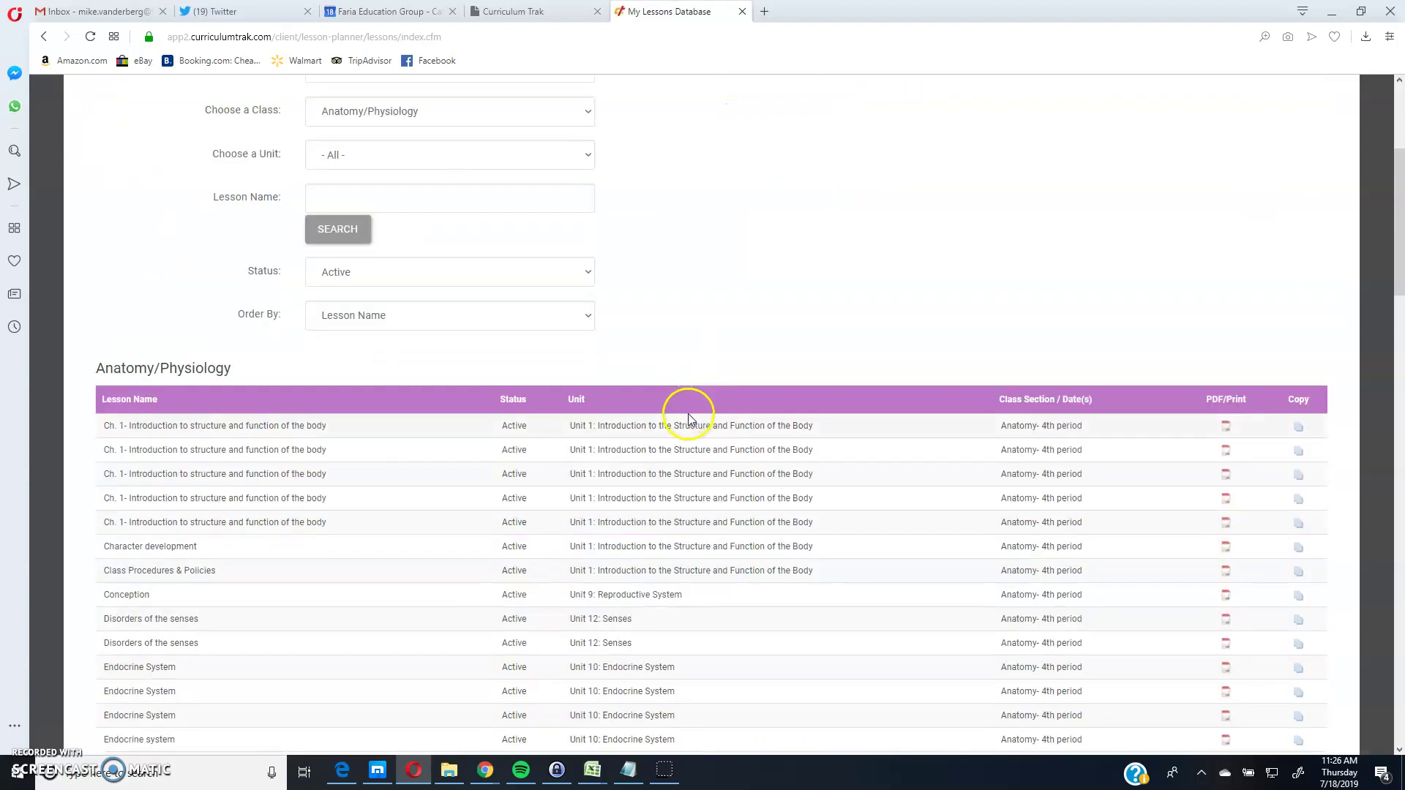
pyautogui.scroll(4, 688, 419)
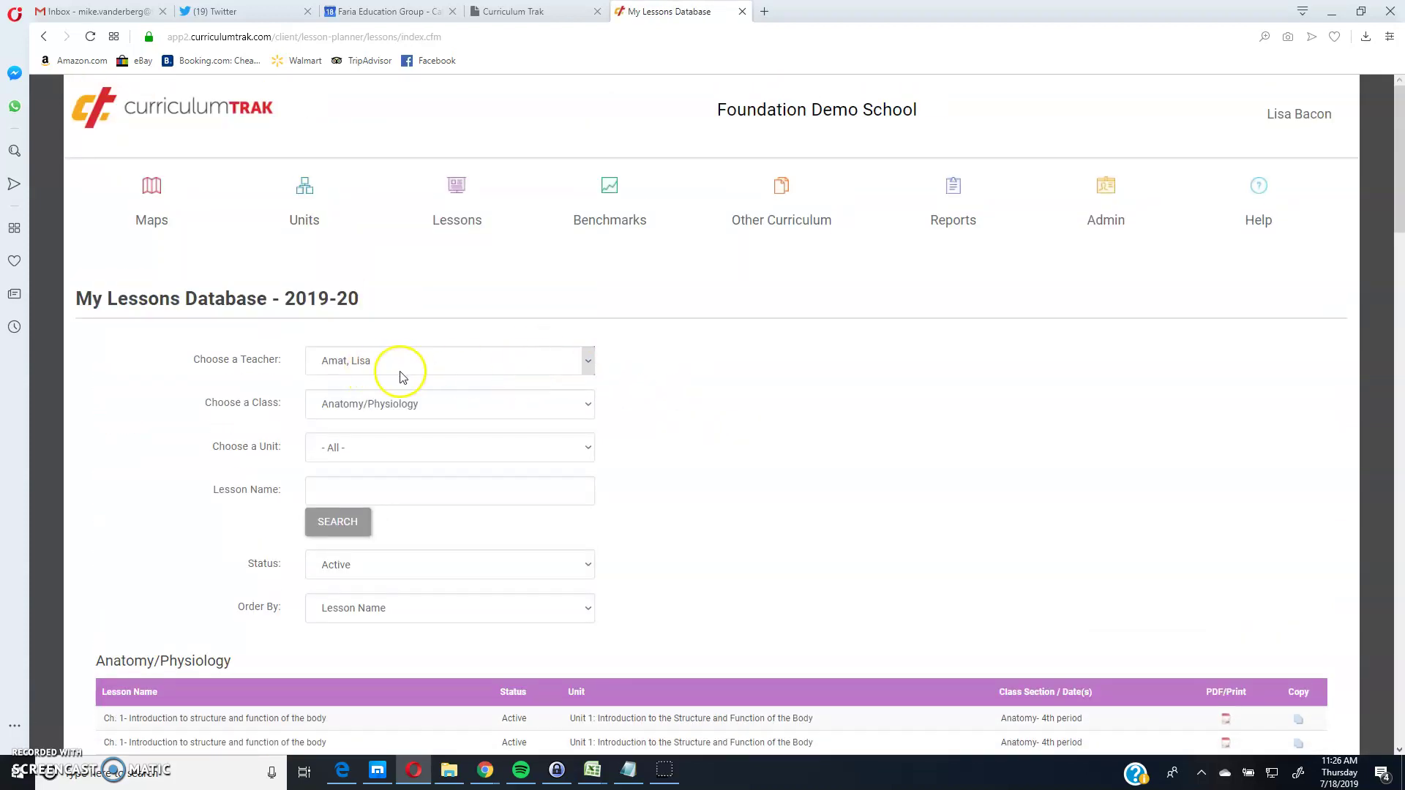
pyautogui.click(402, 368)
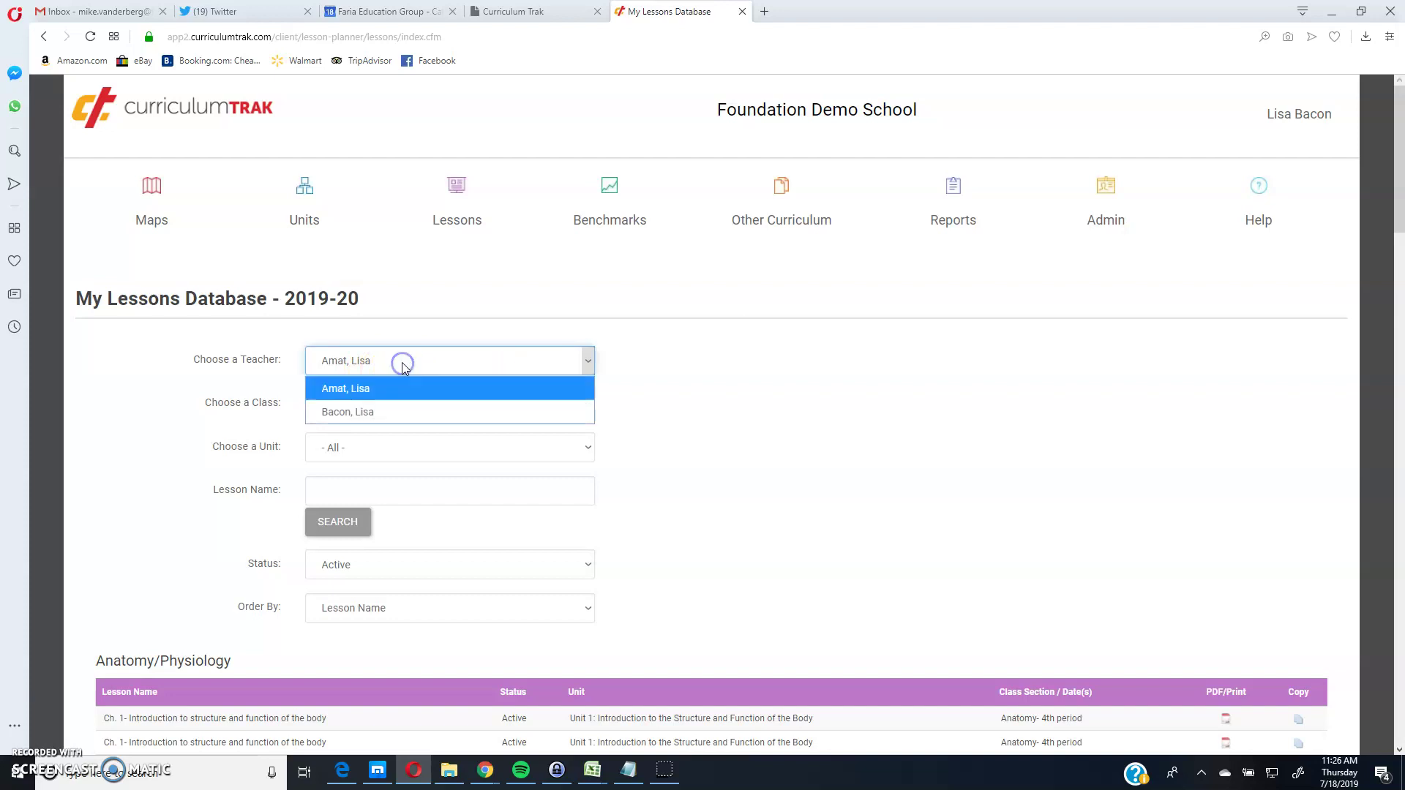
pyautogui.click(362, 413)
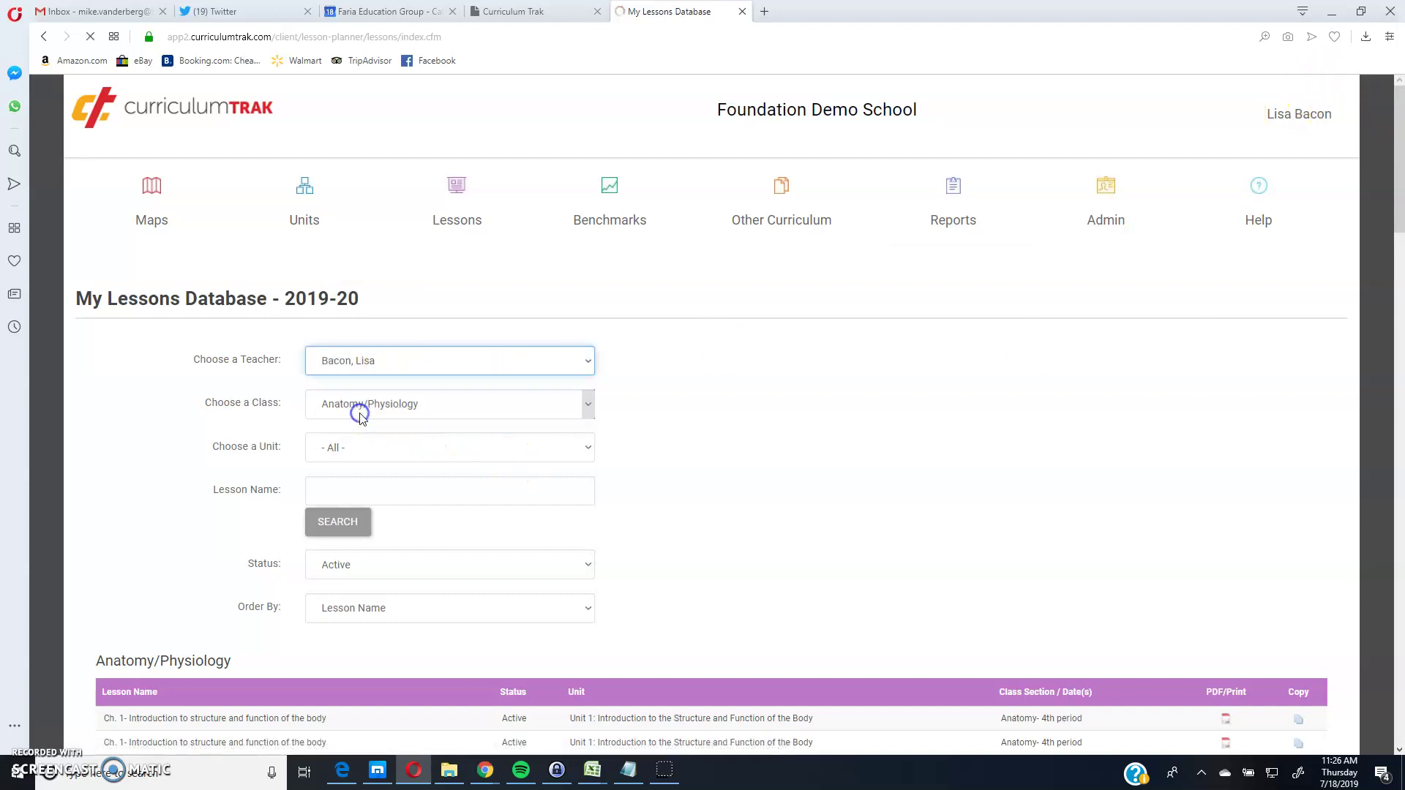
pyautogui.scroll(-5, 696, 442)
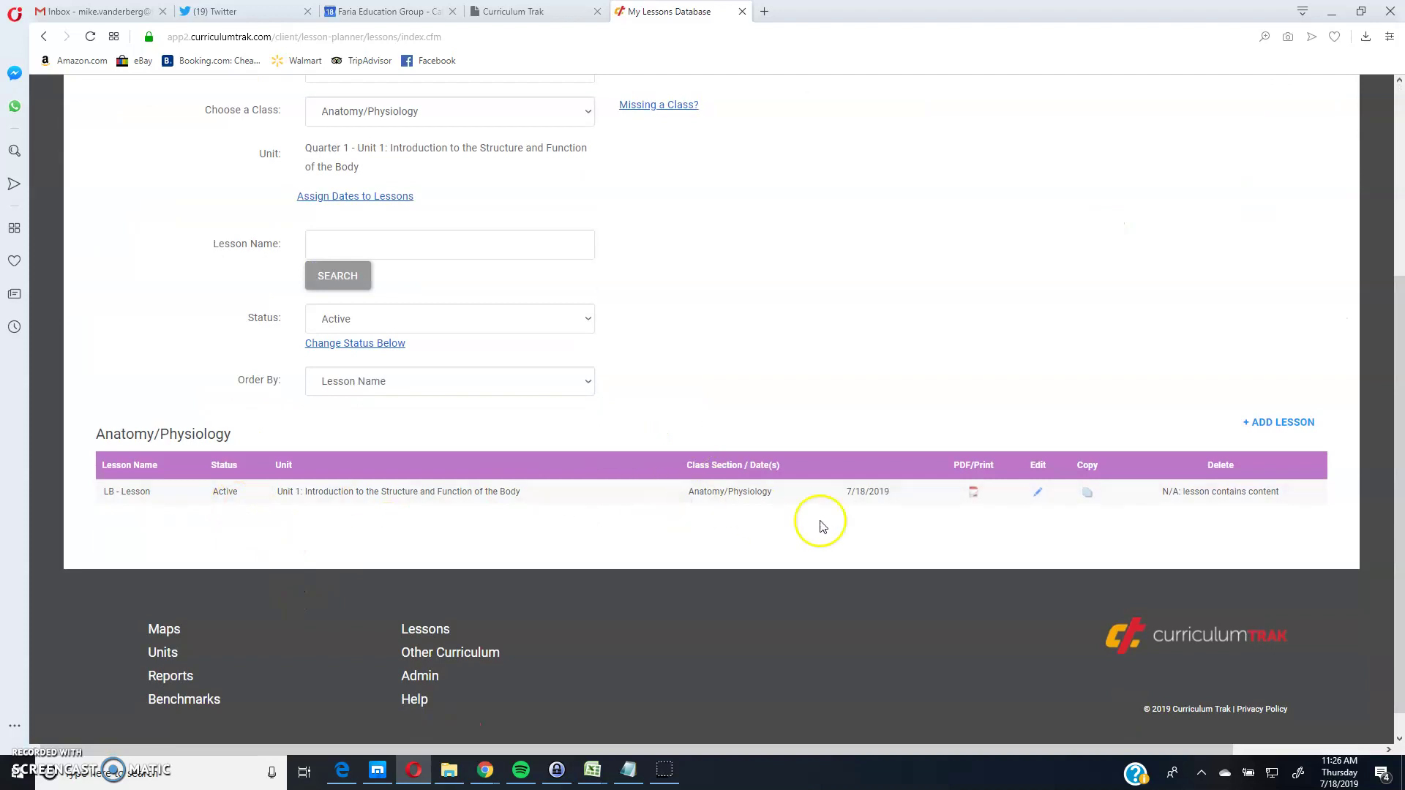
pyautogui.scroll(3, 981, 533)
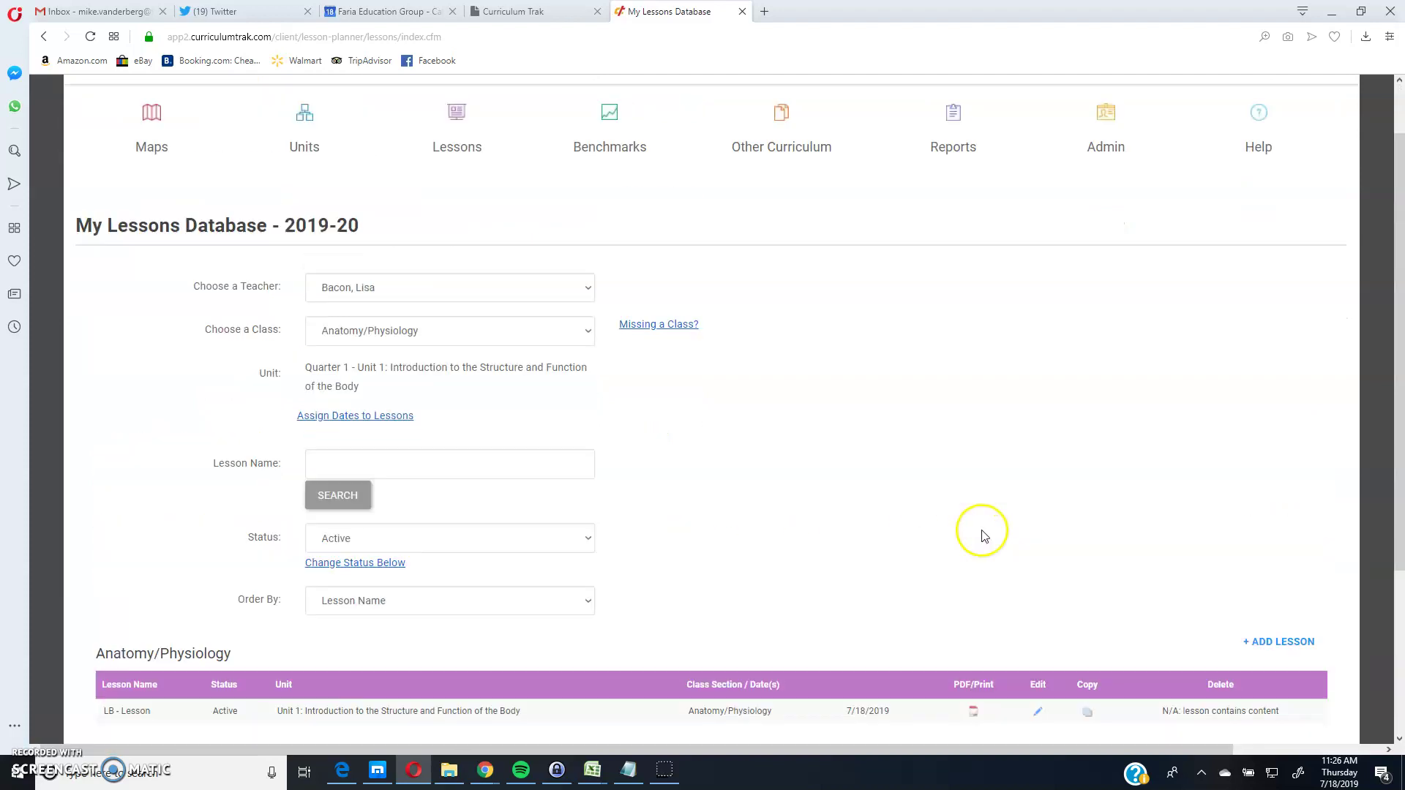
# Open the Weekly Planner, review the LB - Lesson details on Thursday, July 18, 2019, and close them.
pyautogui.click(455, 169)
pyautogui.click(439, 235)
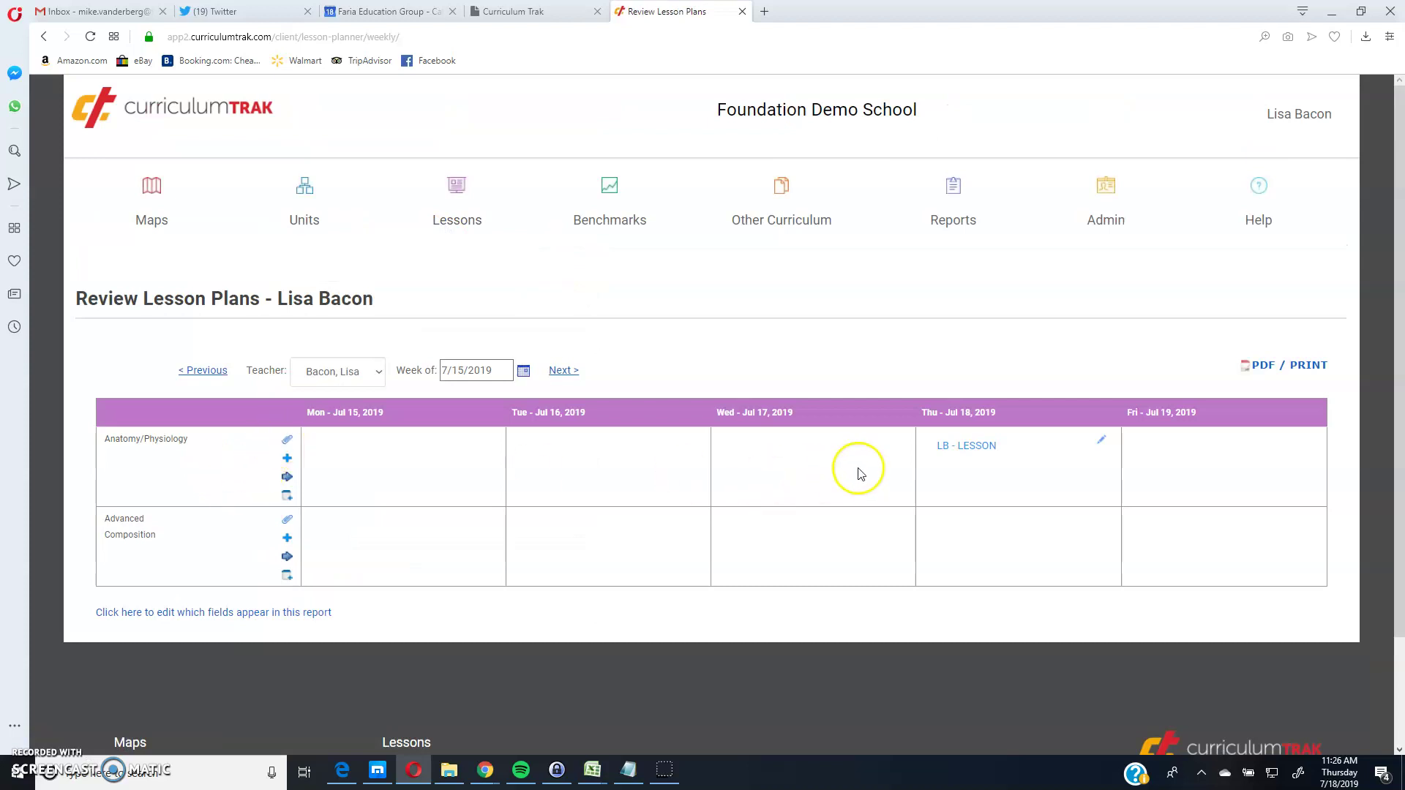
pyautogui.click(970, 455)
pyautogui.scroll(-5, 969, 448)
pyautogui.scroll(5, 1025, 454)
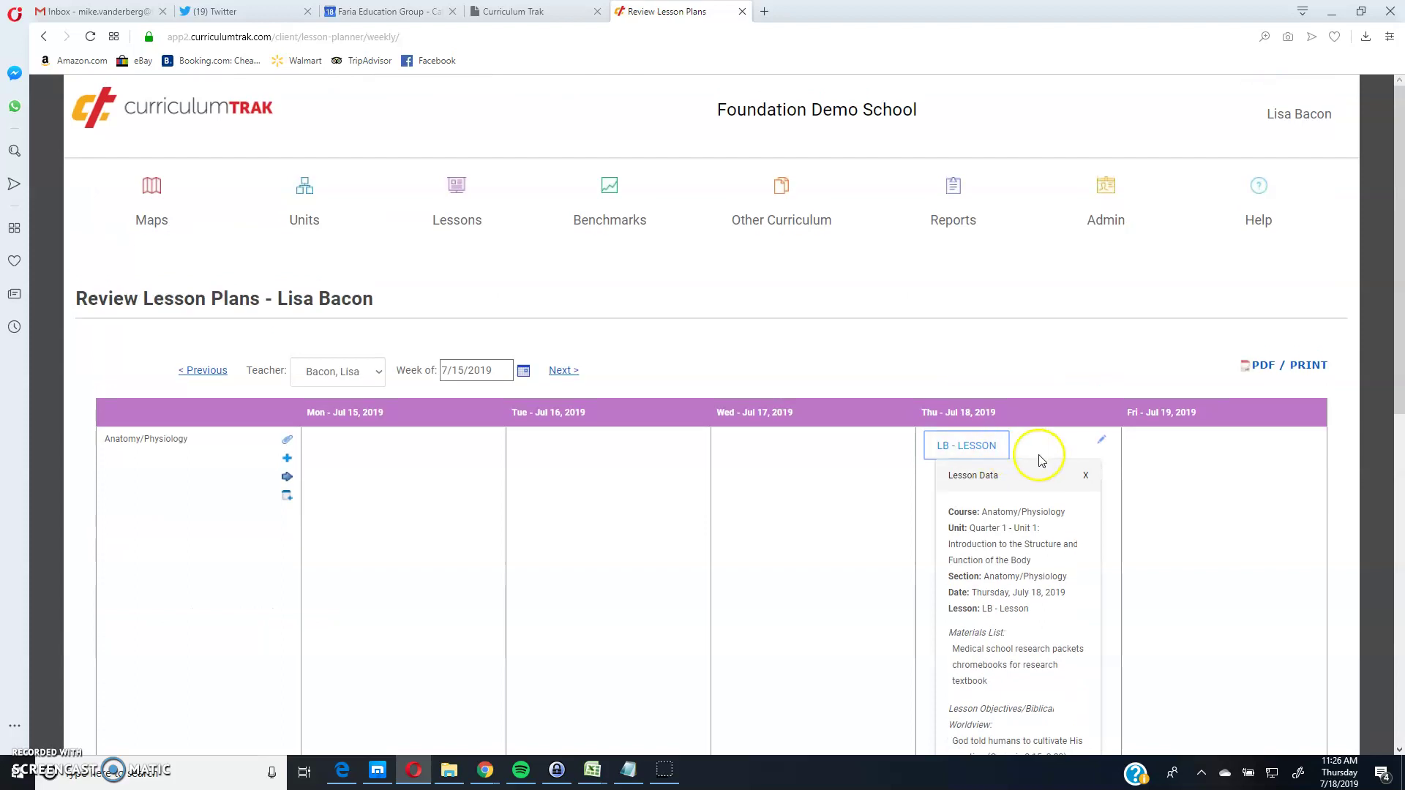
pyautogui.click(1087, 475)
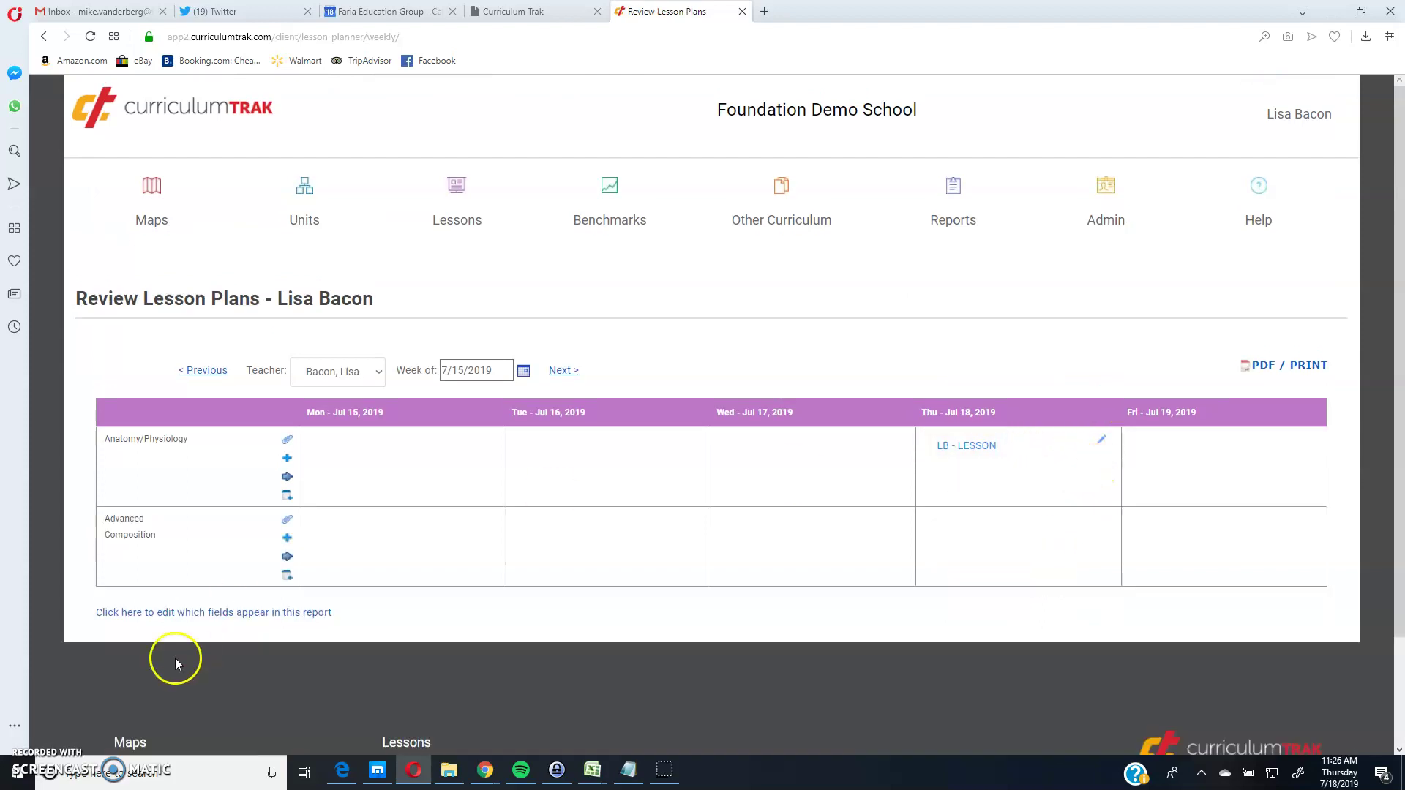
# Open My Lessons Database and list the signed-in teacher's Anatomy/Physiology lessons.
pyautogui.click(505, 232)
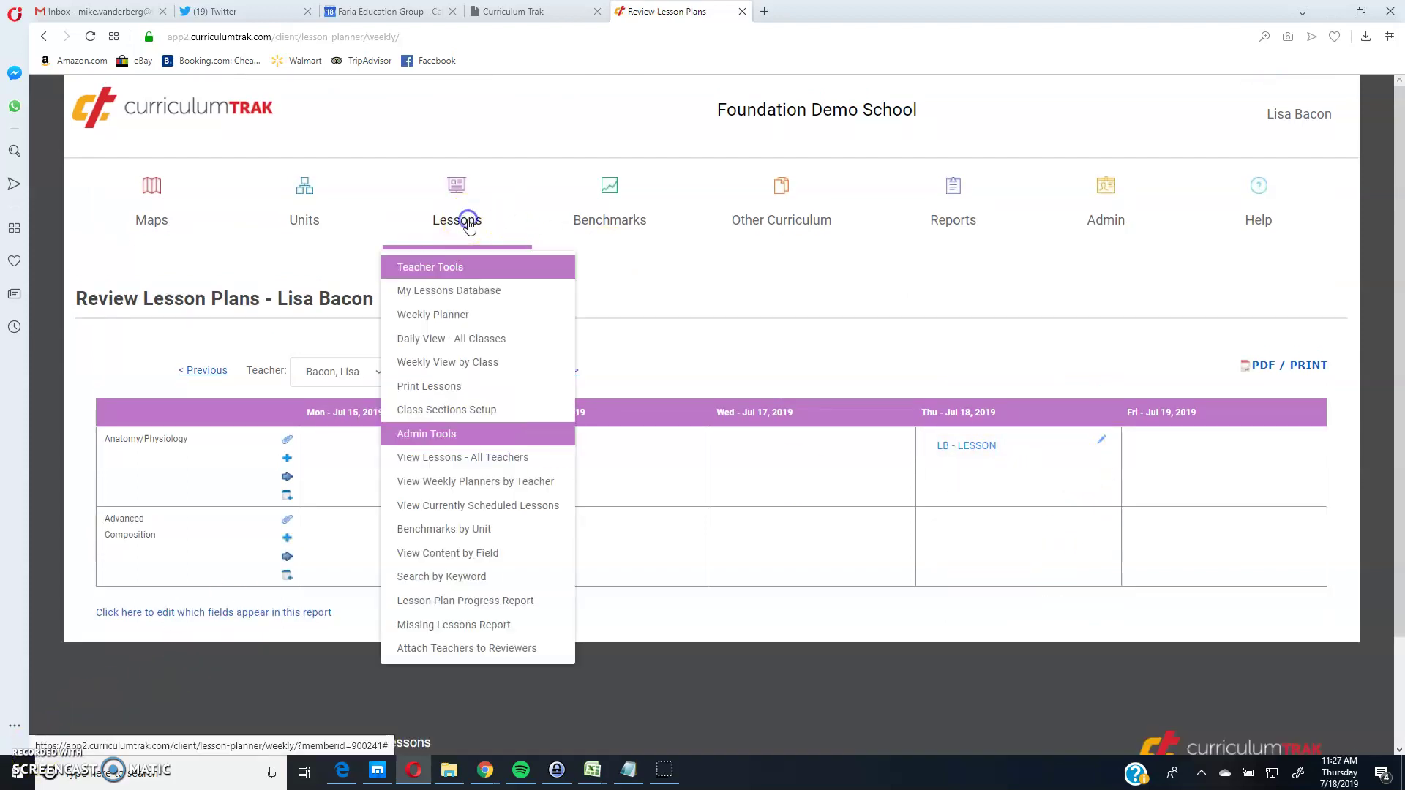
pyautogui.click(448, 293)
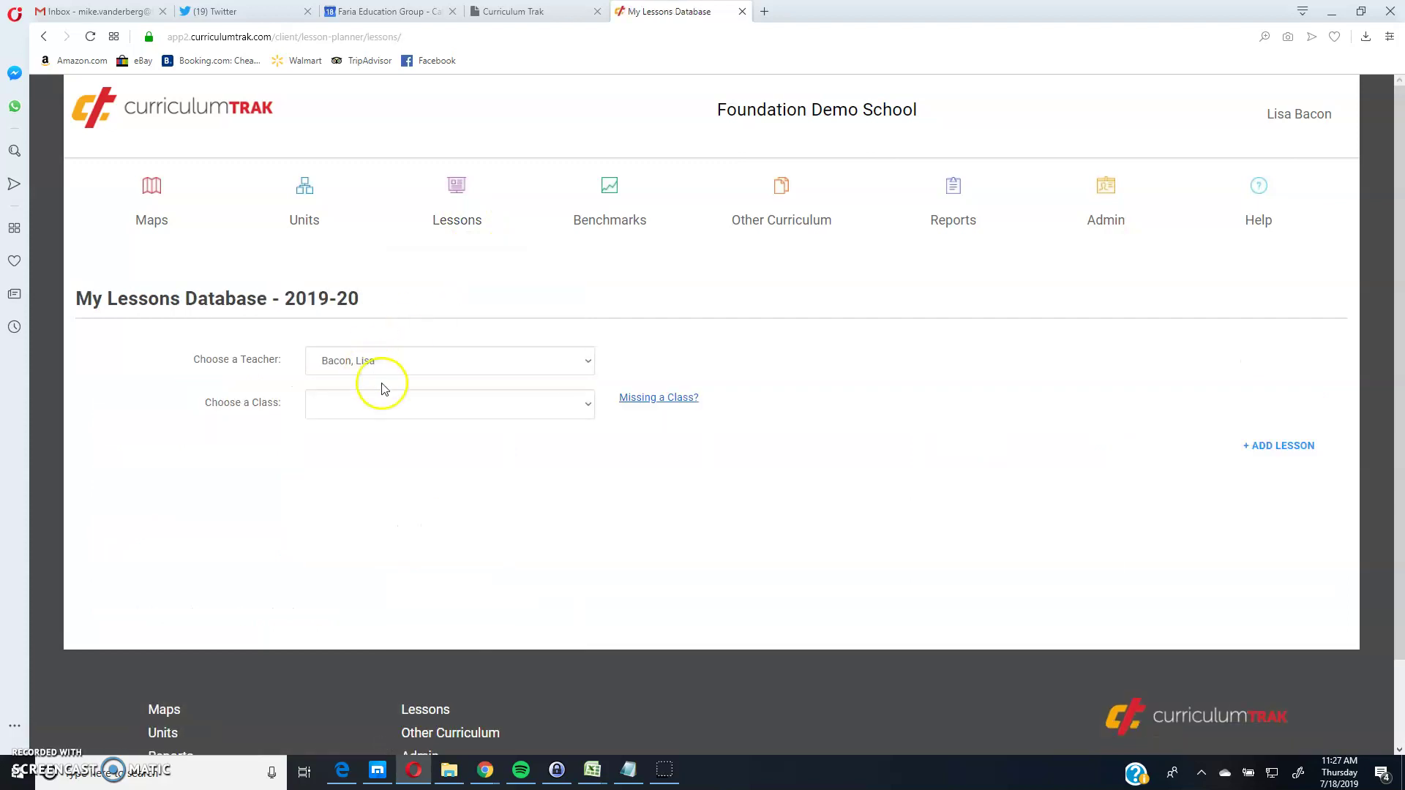
pyautogui.click(402, 405)
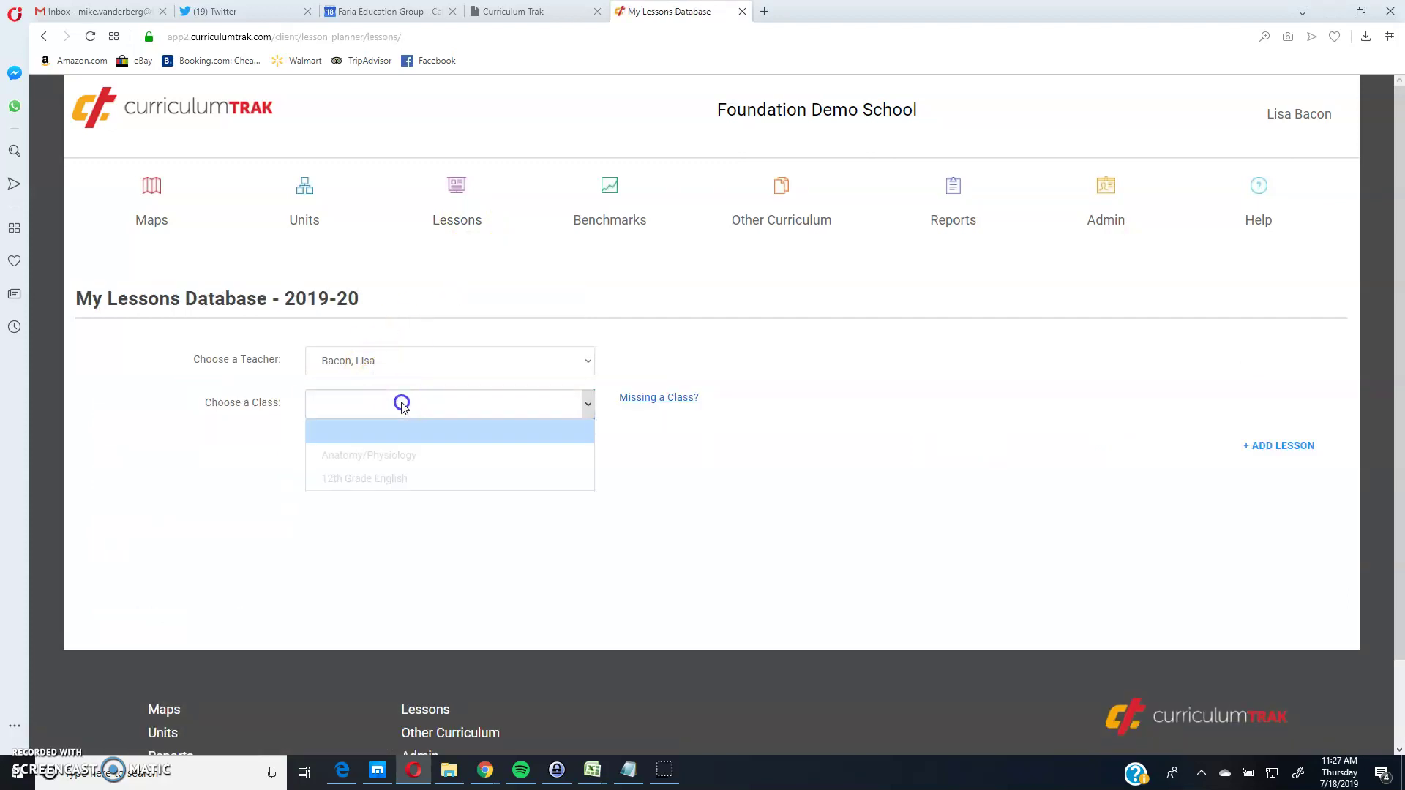
pyautogui.click(391, 457)
pyautogui.scroll(-4, 502, 433)
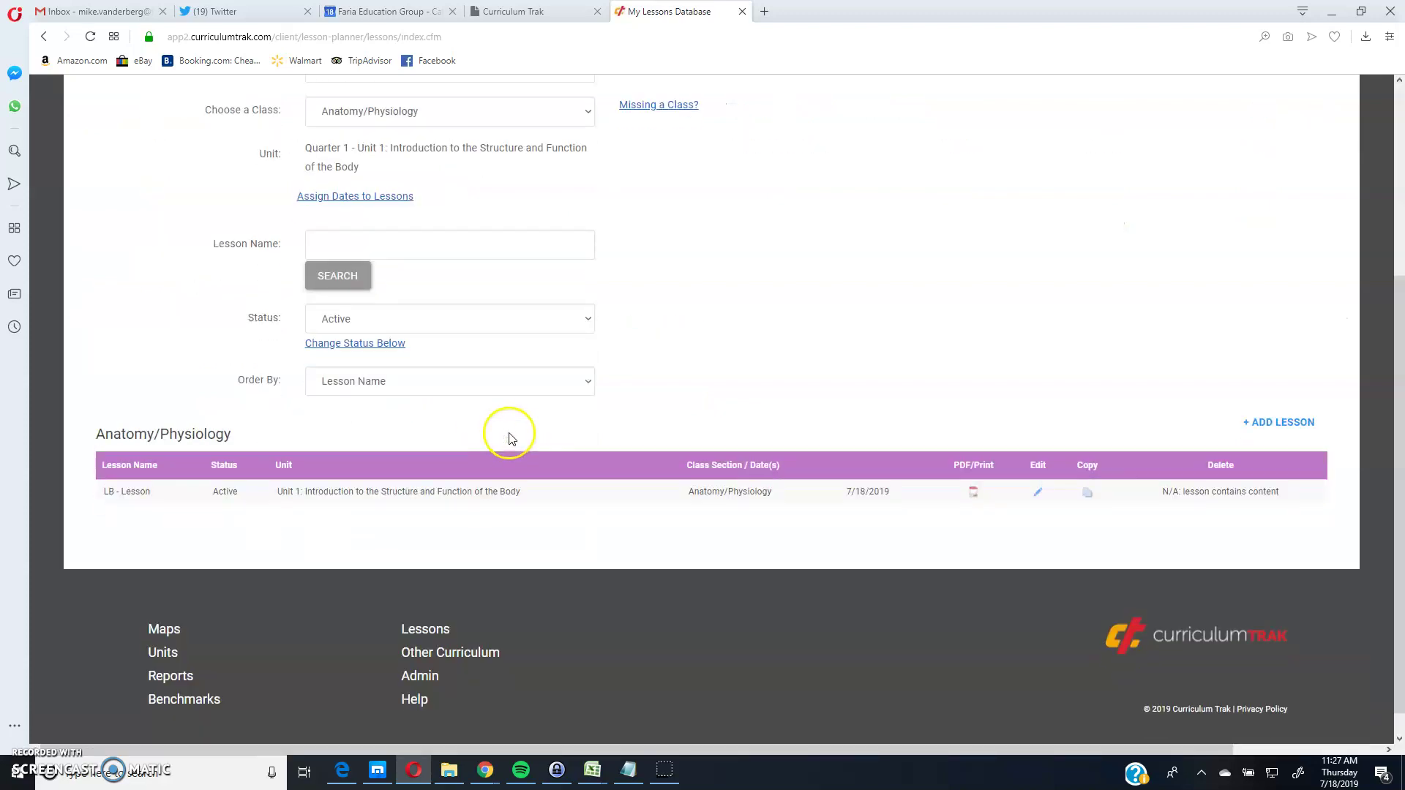
# Copy the LB - Lesson entry and name the copy "LB - Lesson 2".
pyautogui.click(1090, 495)
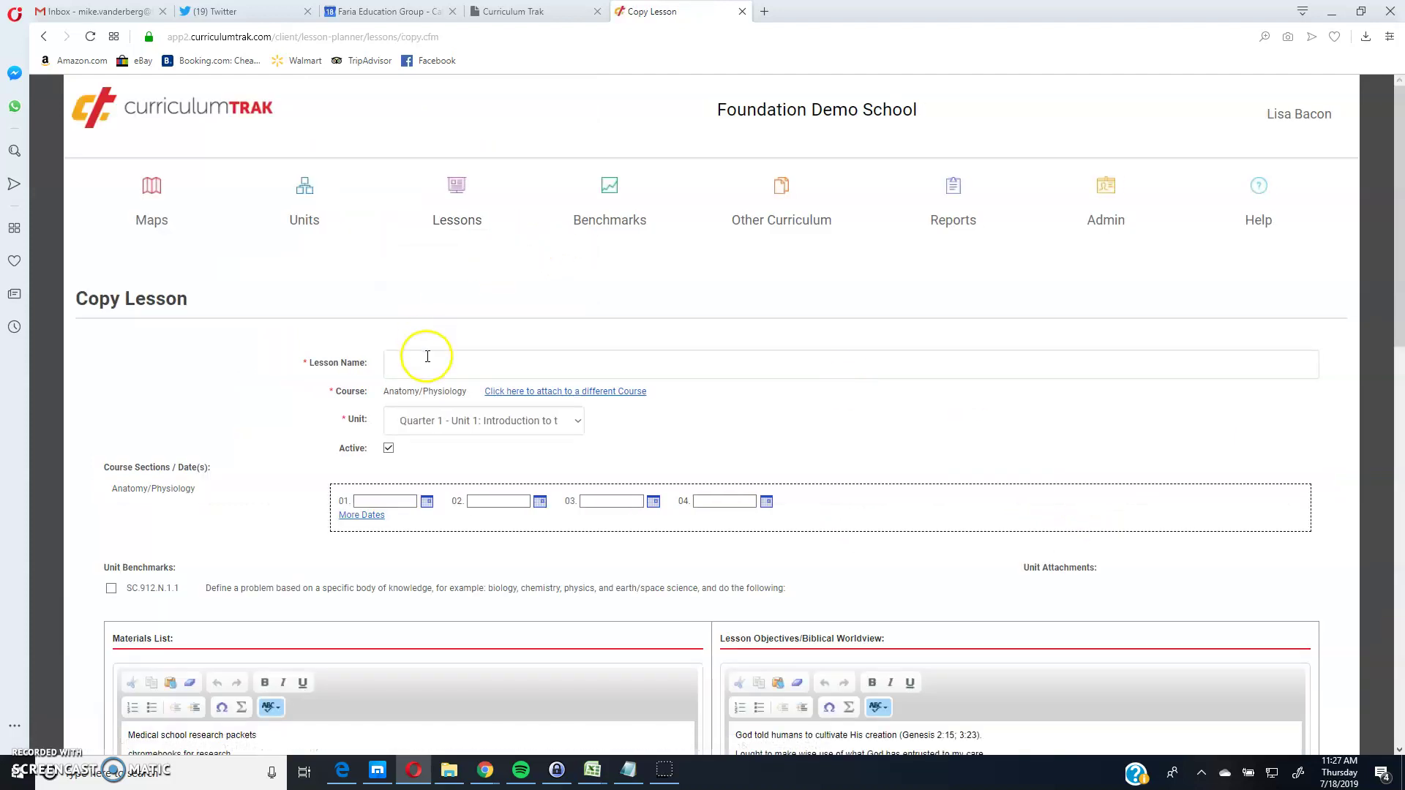
pyautogui.click(428, 360)
pyautogui.write('LB')
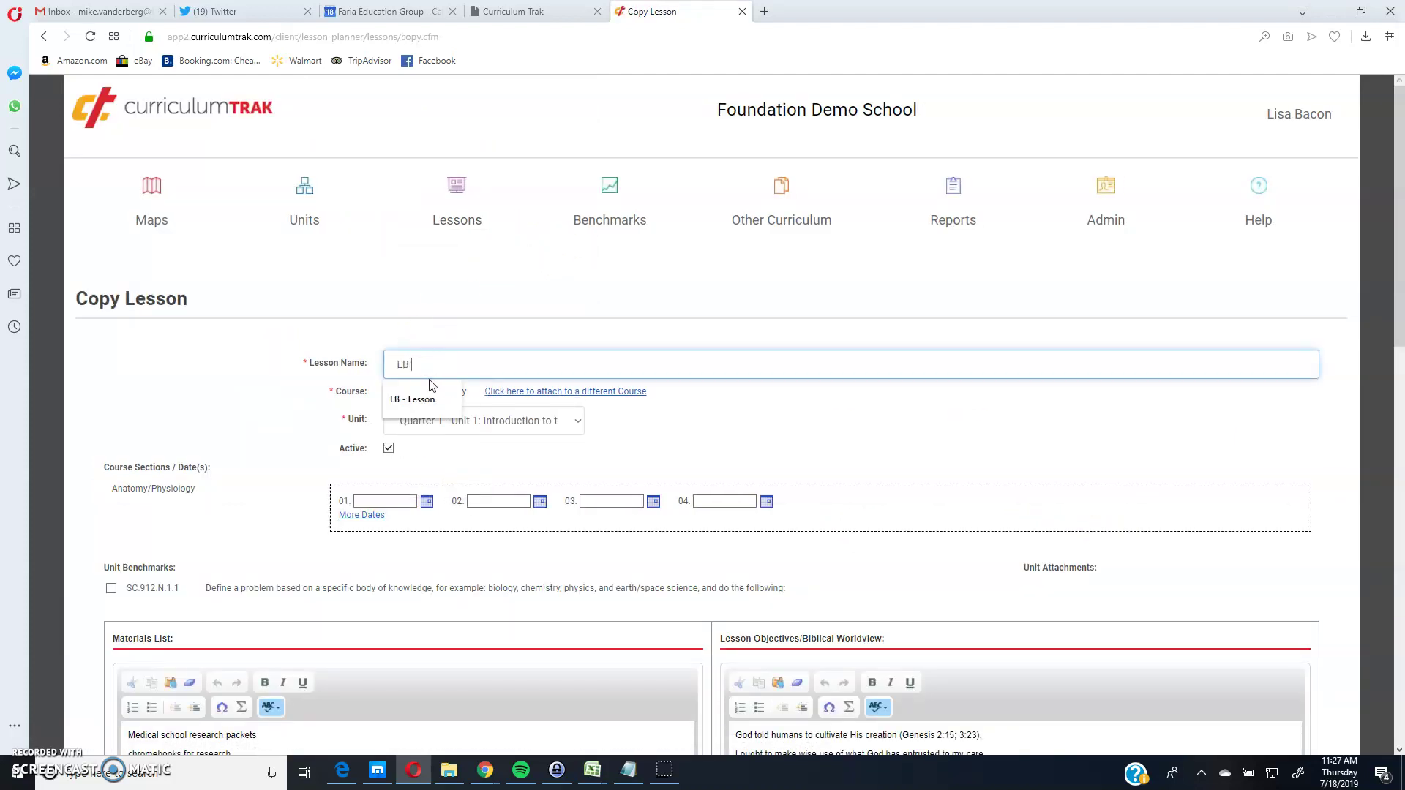
pyautogui.write(' - Lesson 2')
# Replace "(due Tuesday)" with "xxxxxx" in the copy's Activities/Assignments/Assessments for RenWeb text and save the lesson.
pyautogui.scroll(-3, 430, 380)
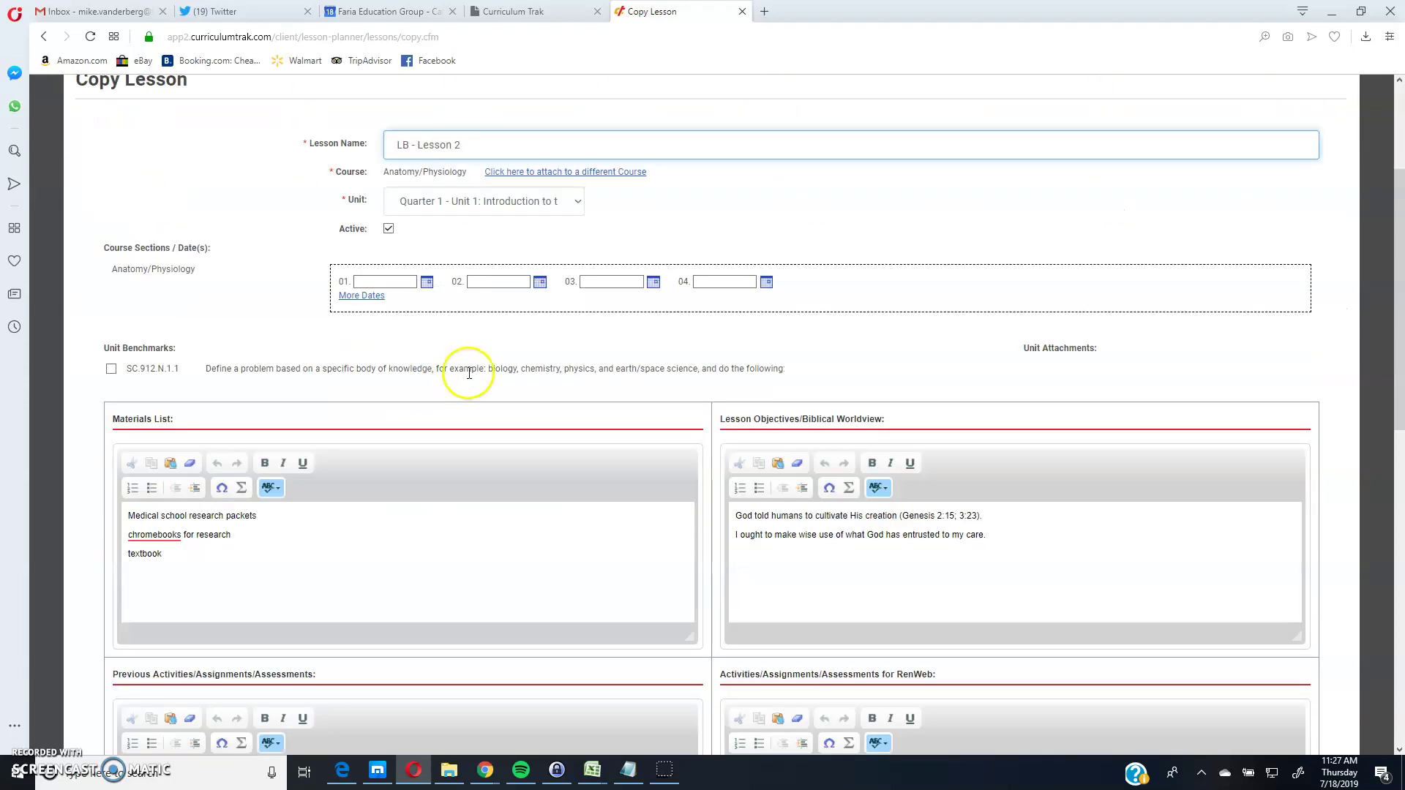
pyautogui.scroll(-2, 745, 493)
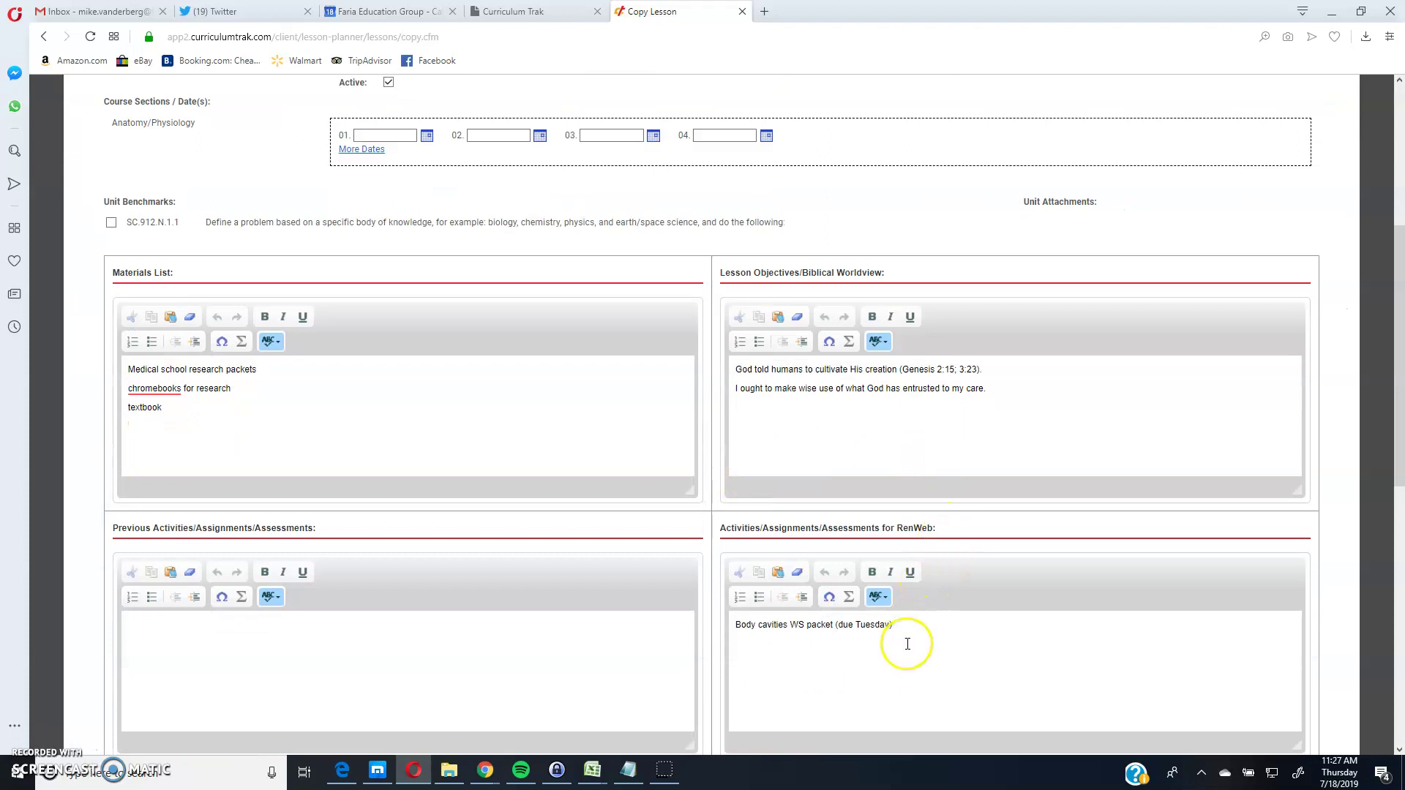
pyautogui.moveTo(894, 625); pyautogui.dragTo(865, 627)
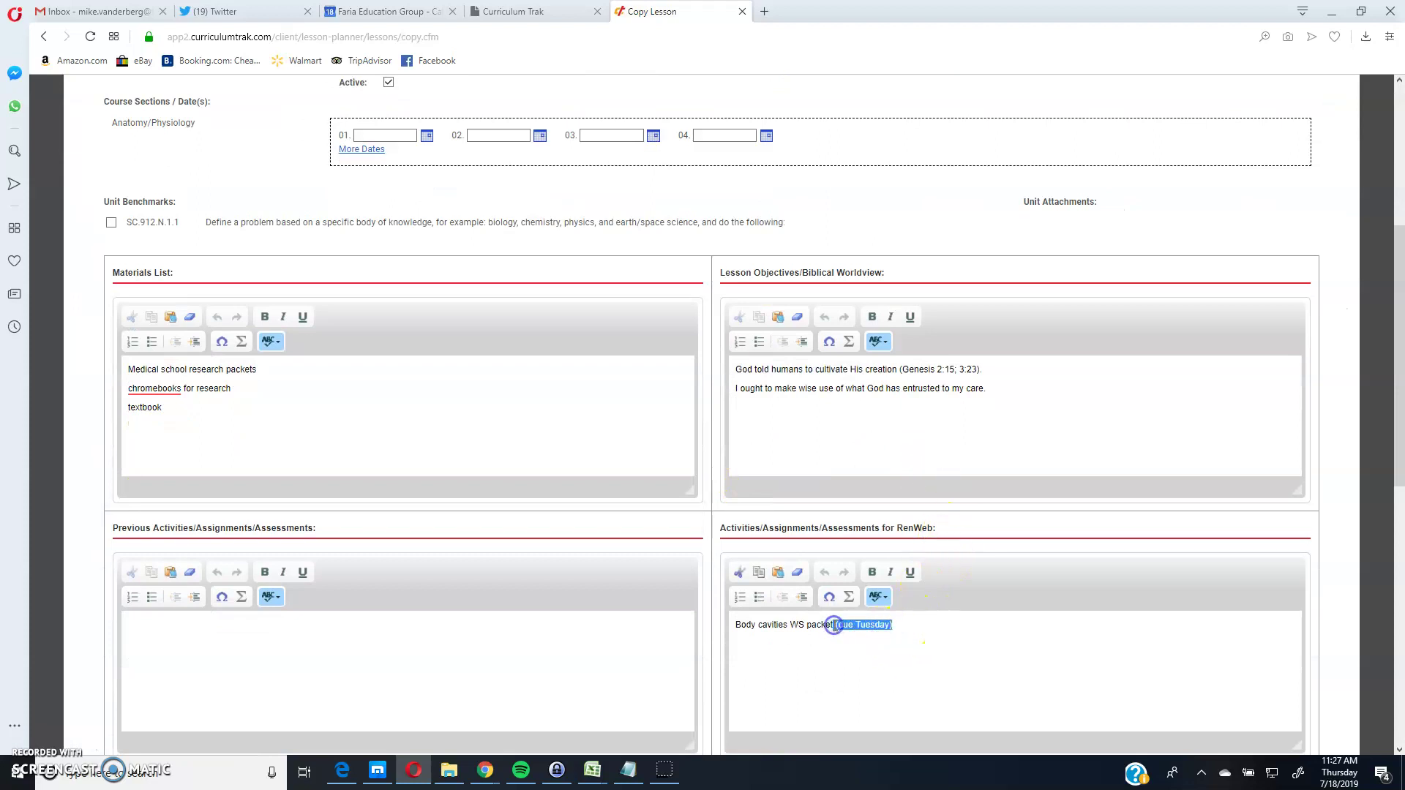
pyautogui.press('BackSpace')
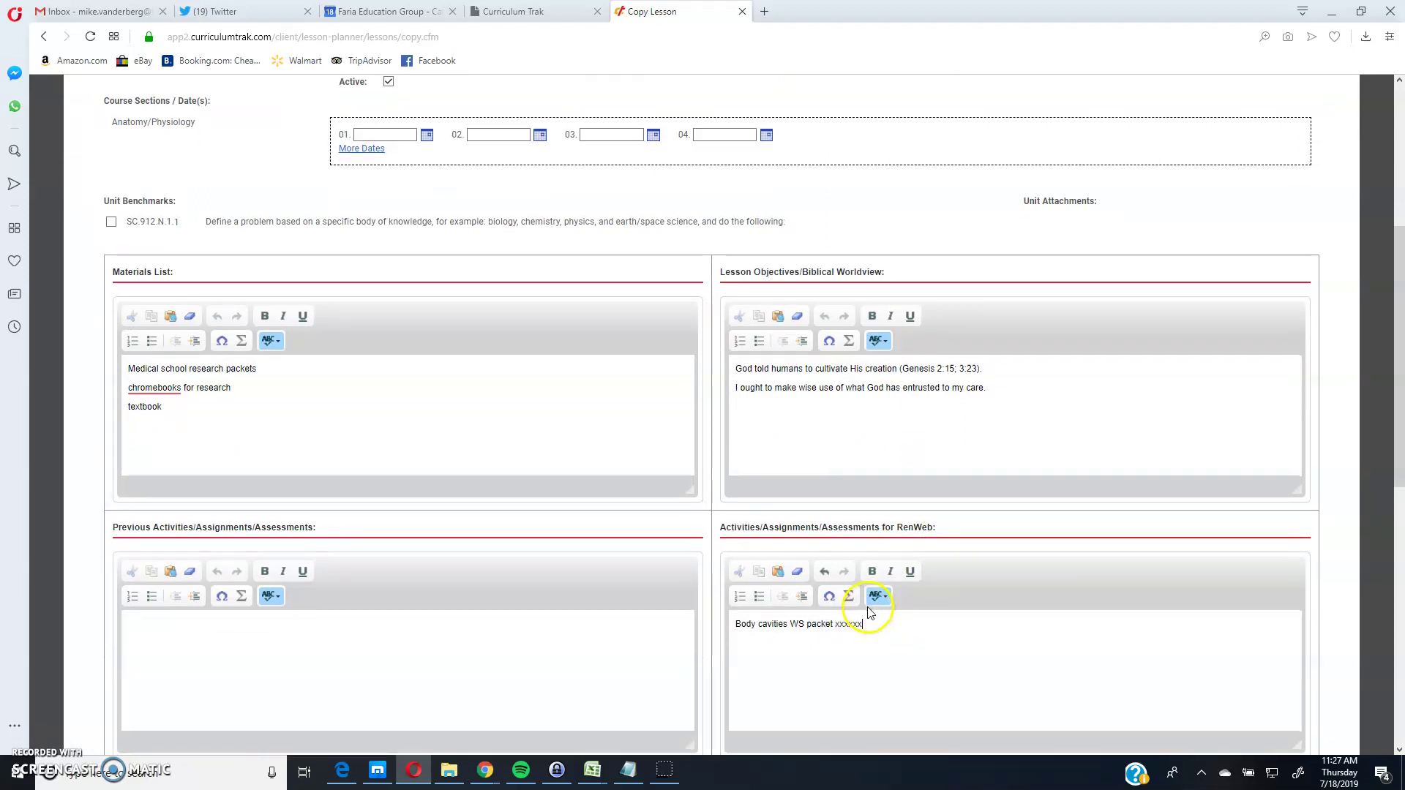
pyautogui.scroll(-8, 805, 607)
pyautogui.click(673, 560)
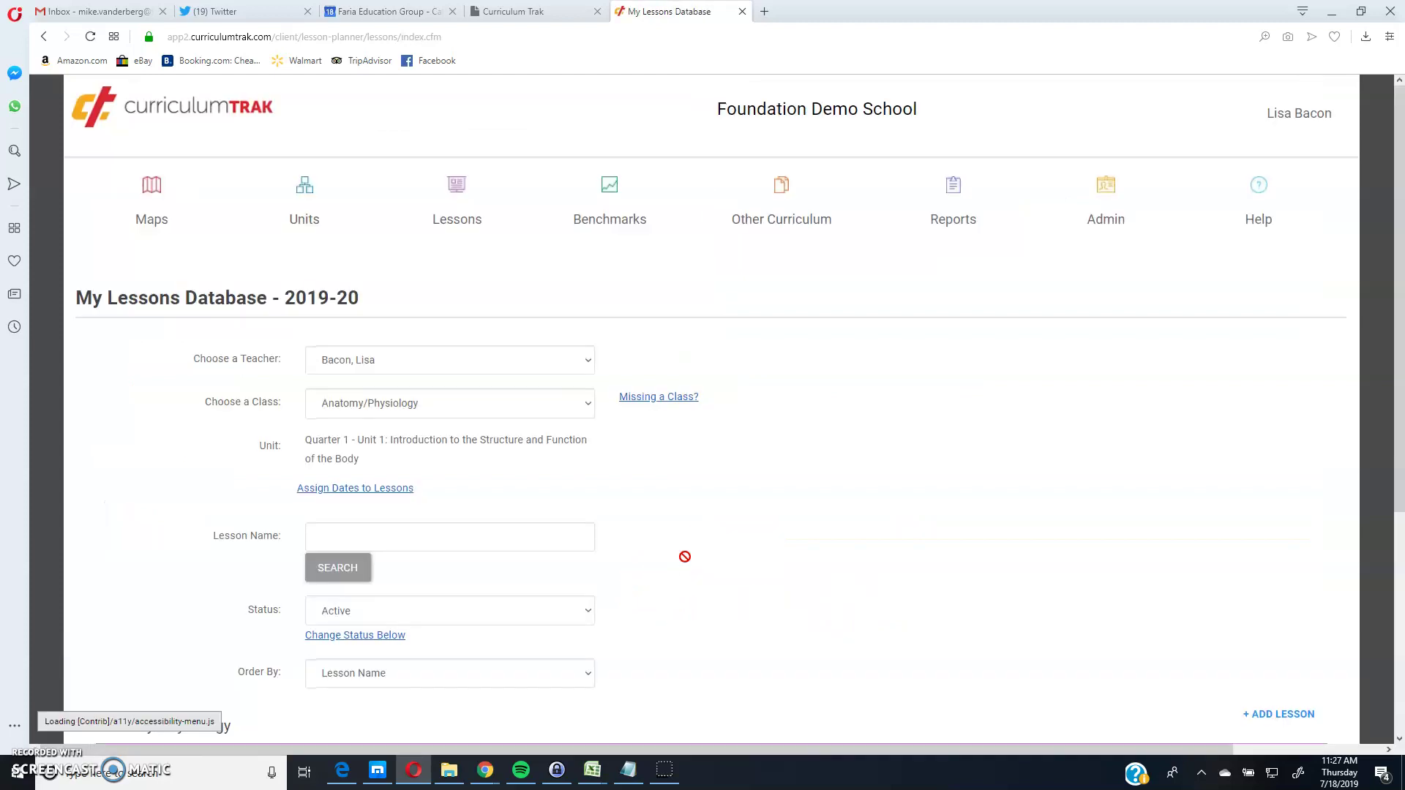
# Open LB - Lesson 2 for editing and examine its unit choices and the options for attaching it to a different course.
pyautogui.scroll(-5, 684, 556)
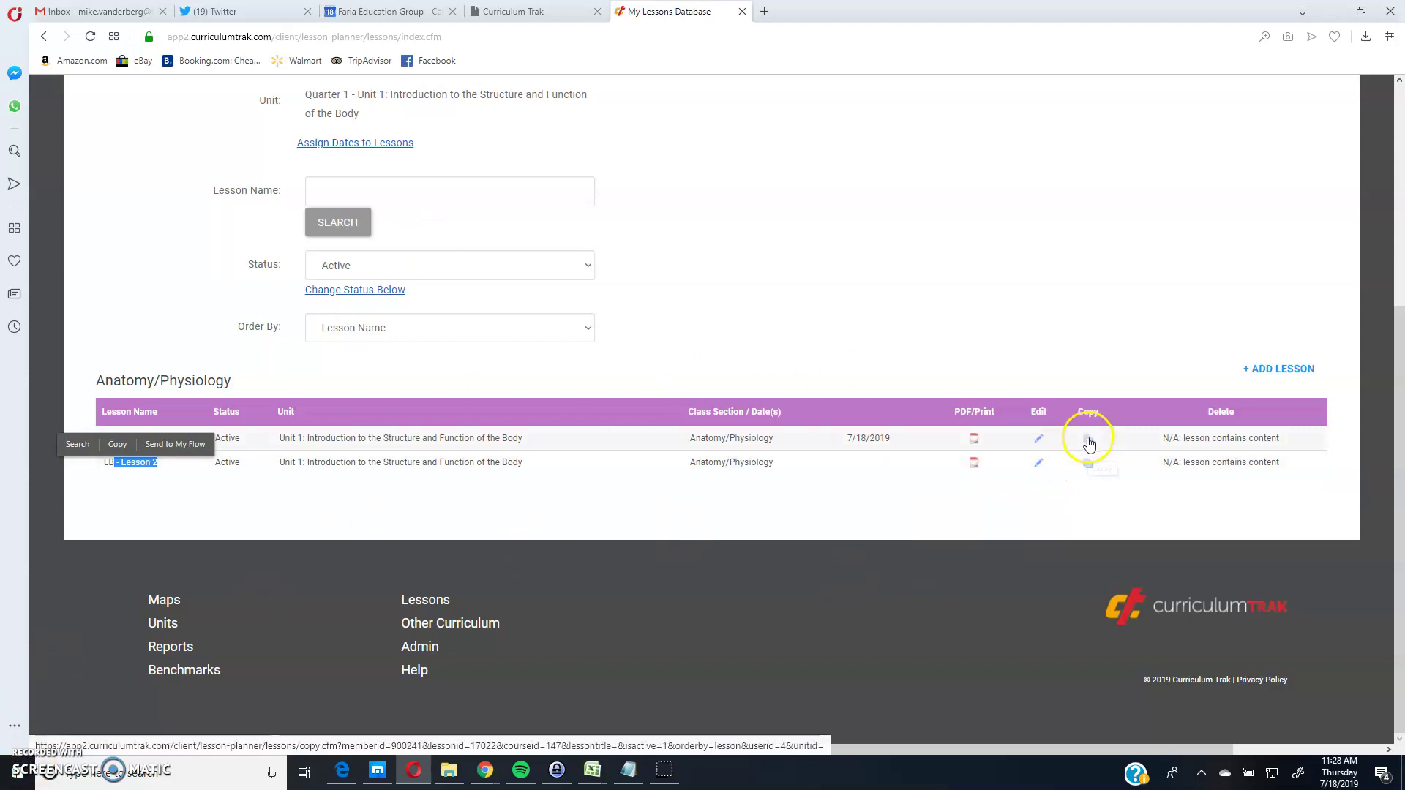
pyautogui.click(1037, 465)
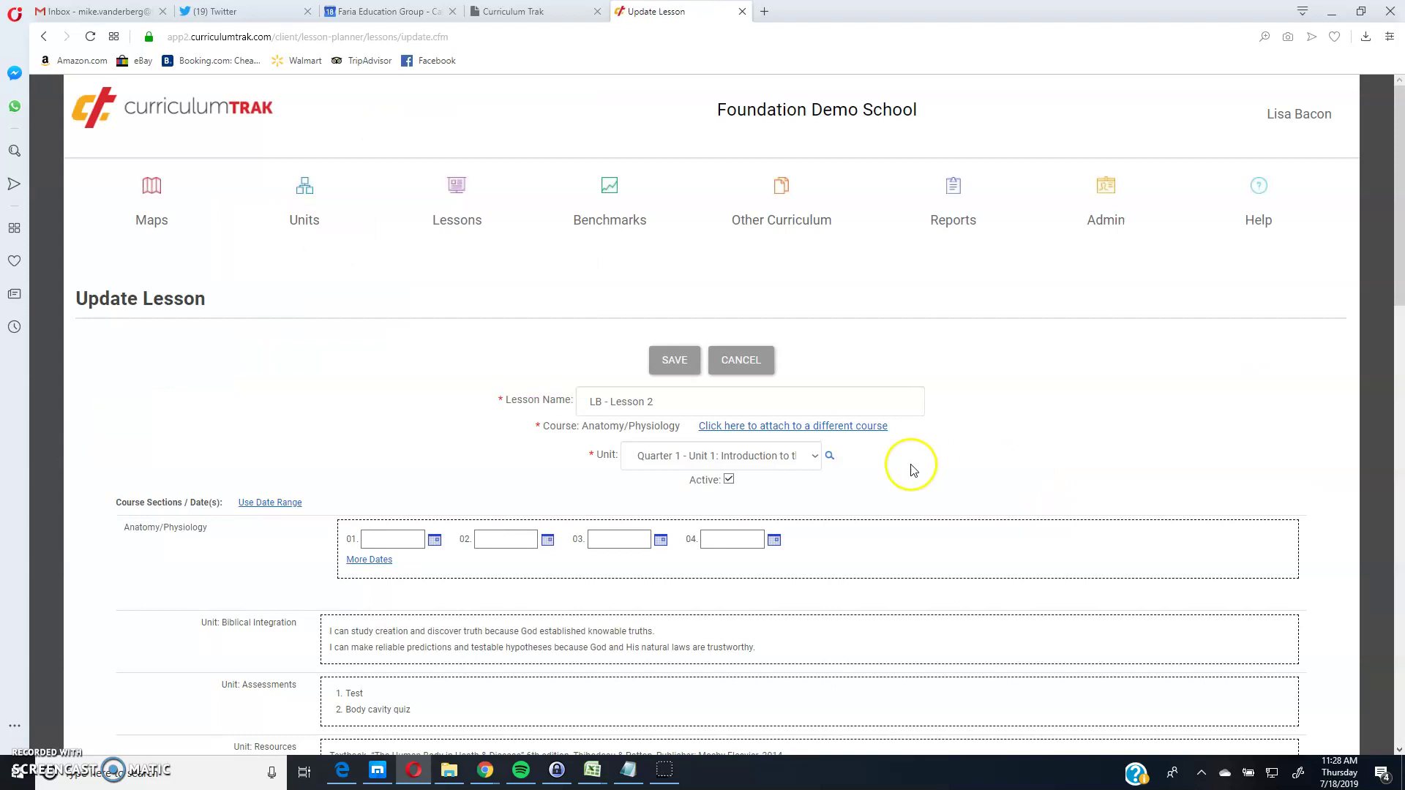
pyautogui.click(696, 460)
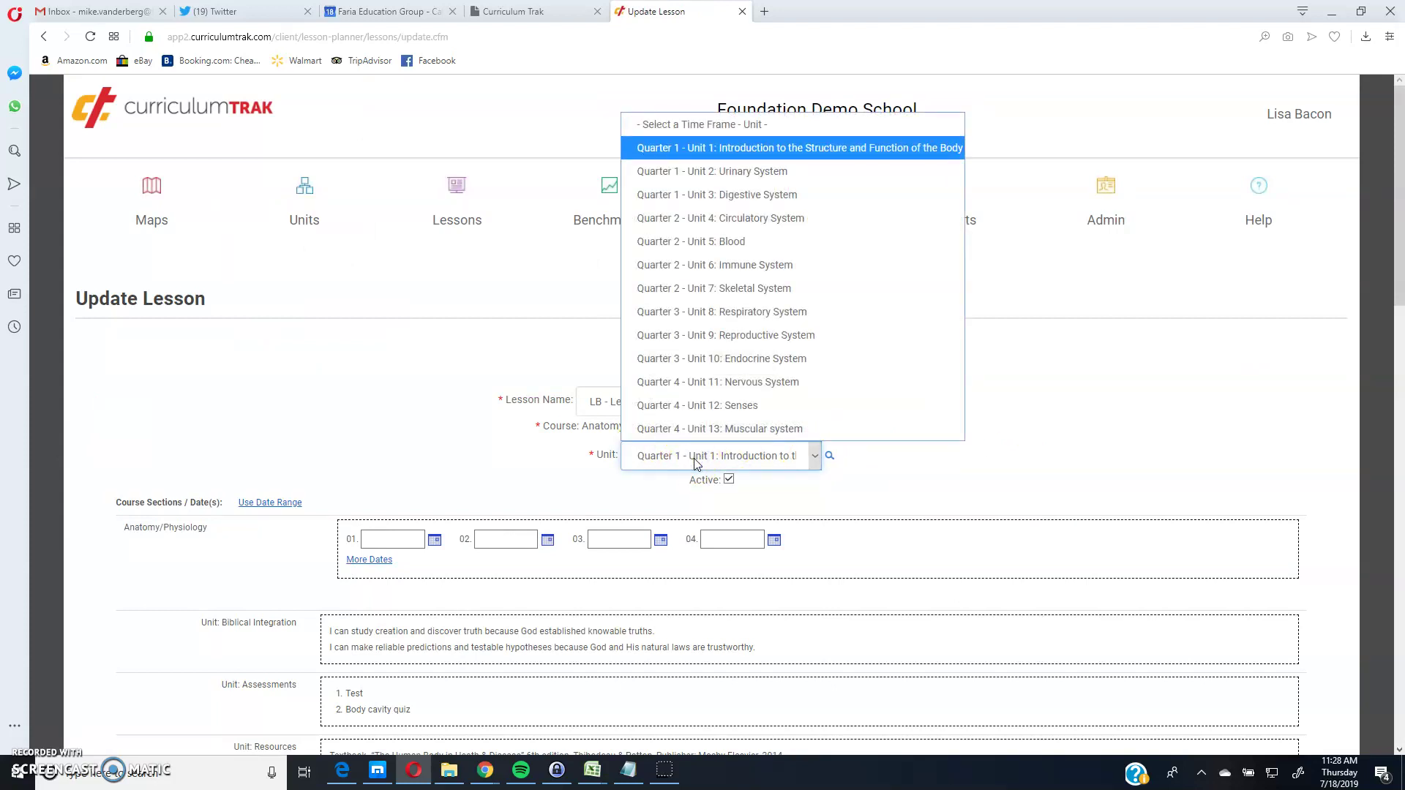
pyautogui.click(695, 462)
pyautogui.click(750, 427)
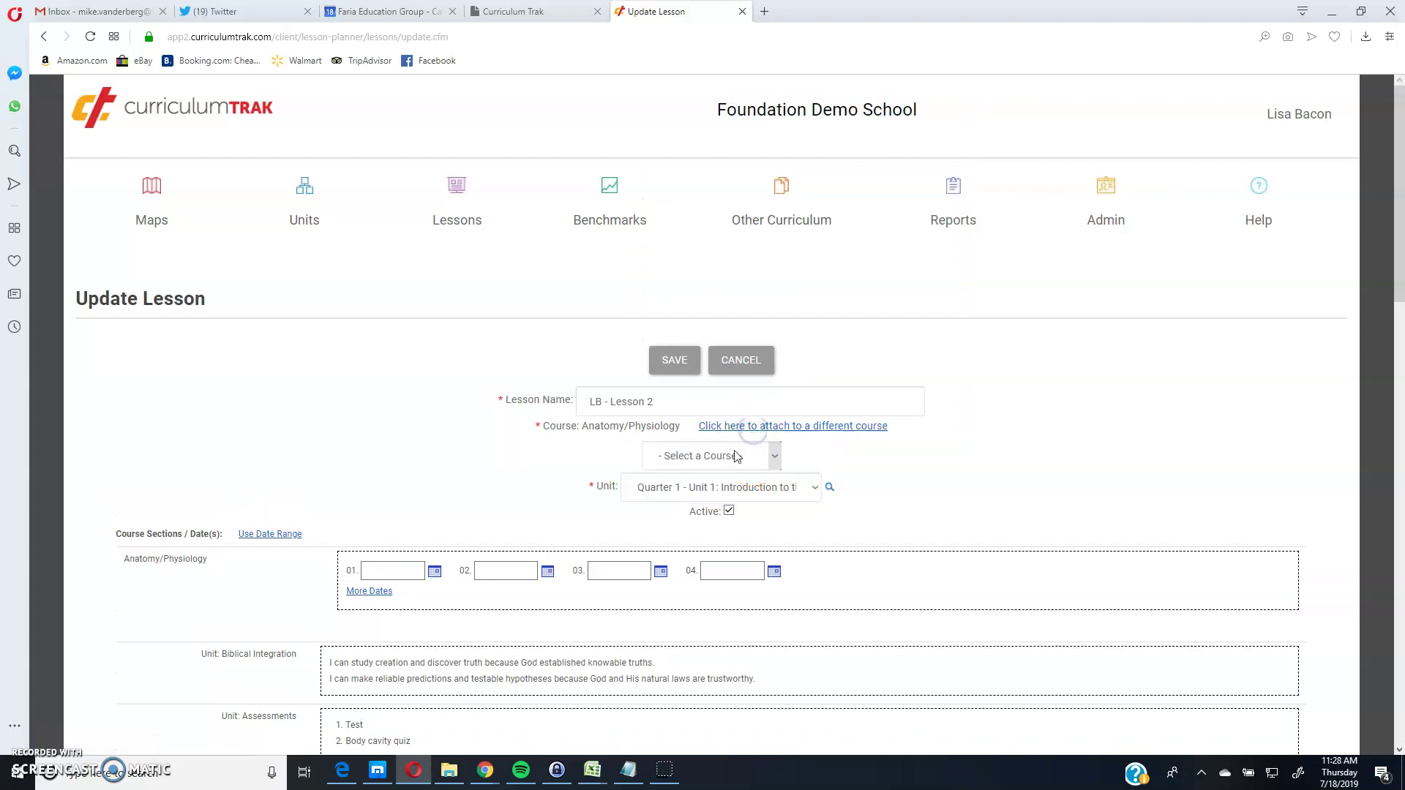
pyautogui.click(737, 458)
pyautogui.click(955, 476)
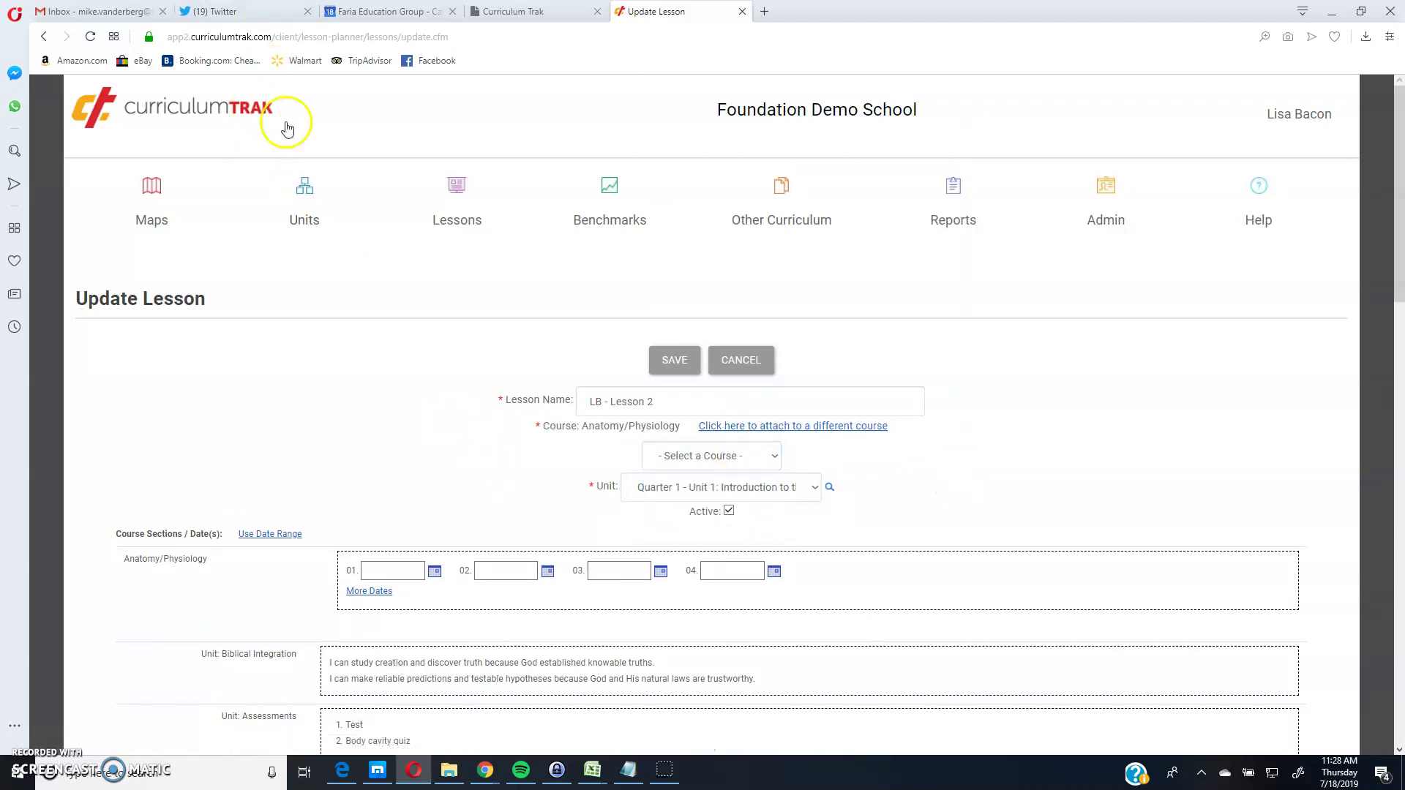
# Return to My Lessons Database without saving and review the teacher choices and the Anatomy/Physiology lesson list.
pyautogui.click(44, 36)
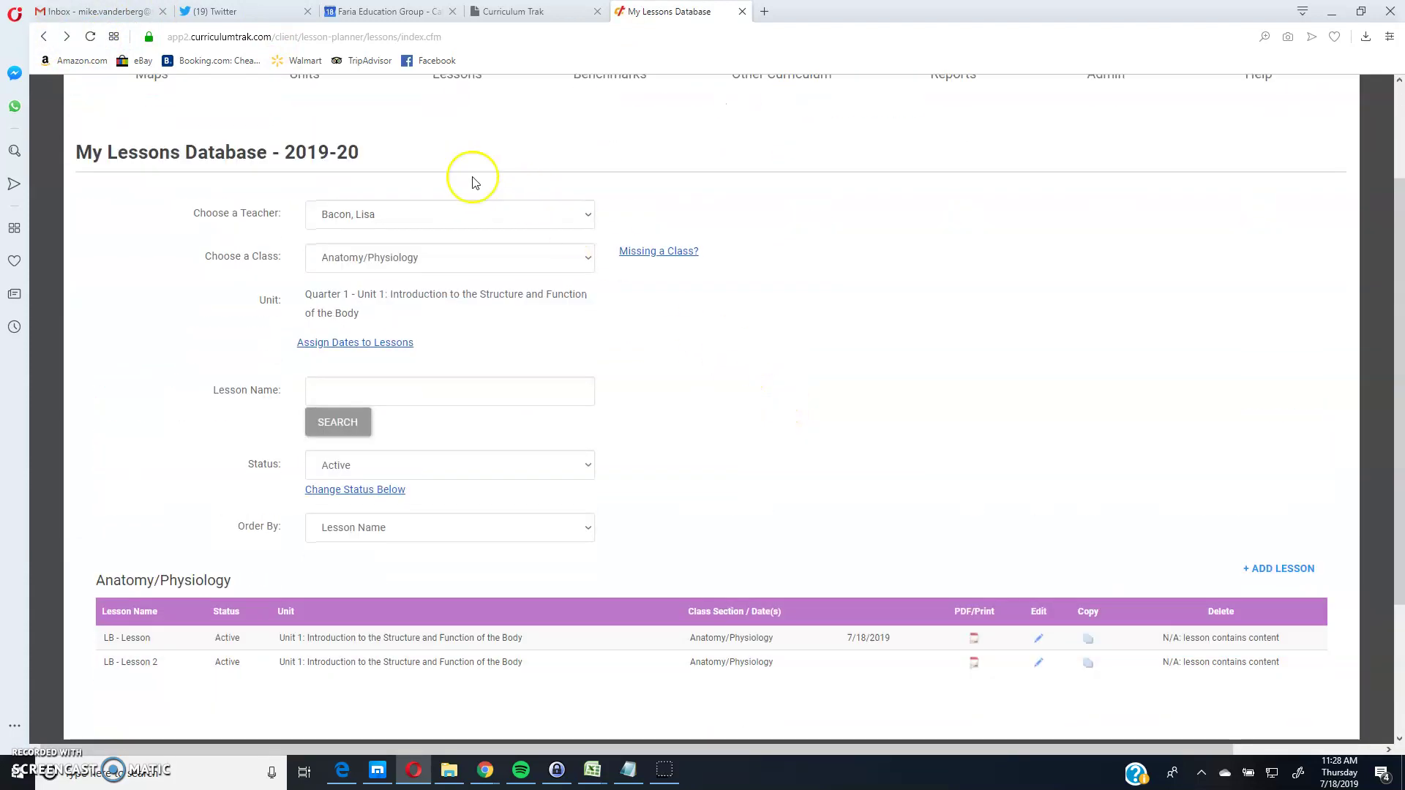
pyautogui.click(414, 218)
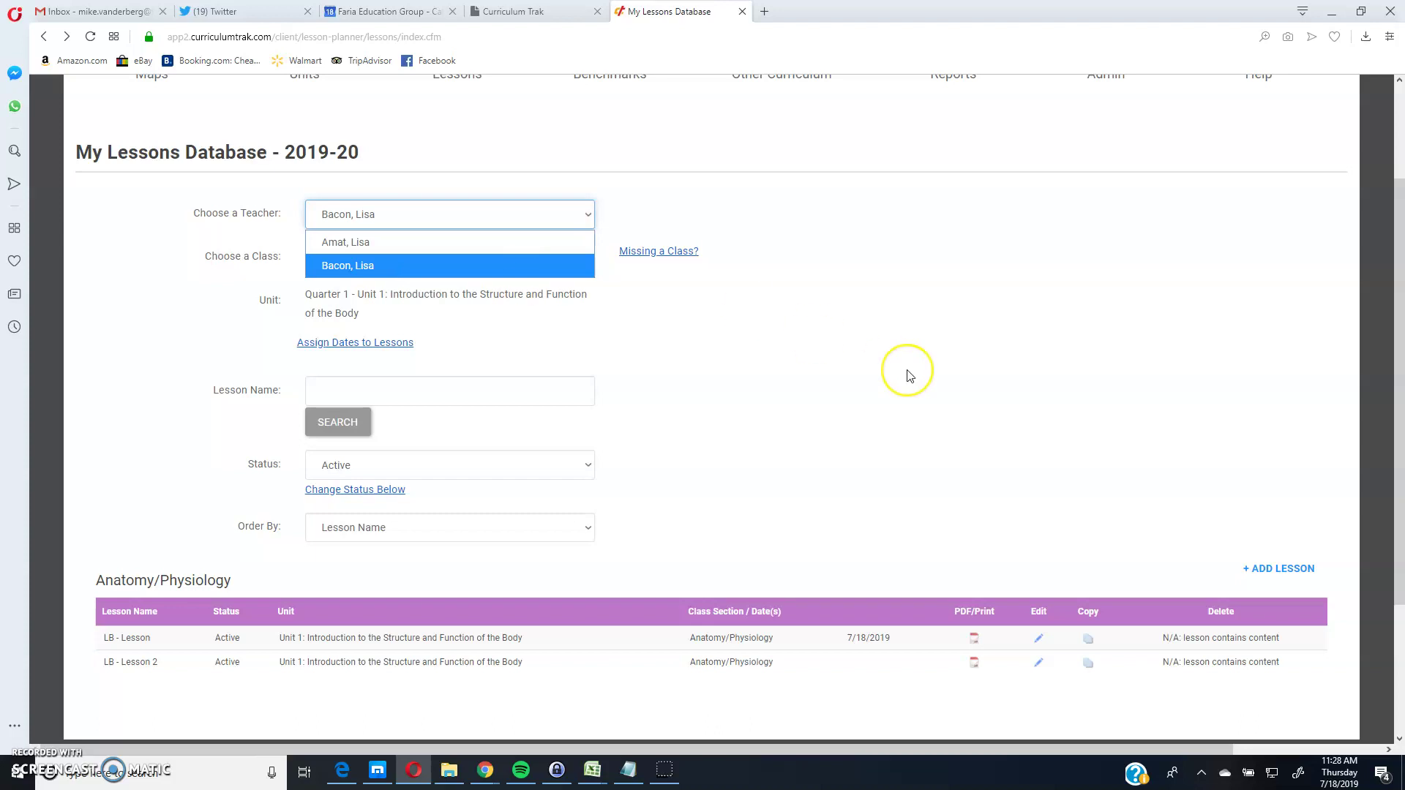
pyautogui.scroll(-3, 907, 373)
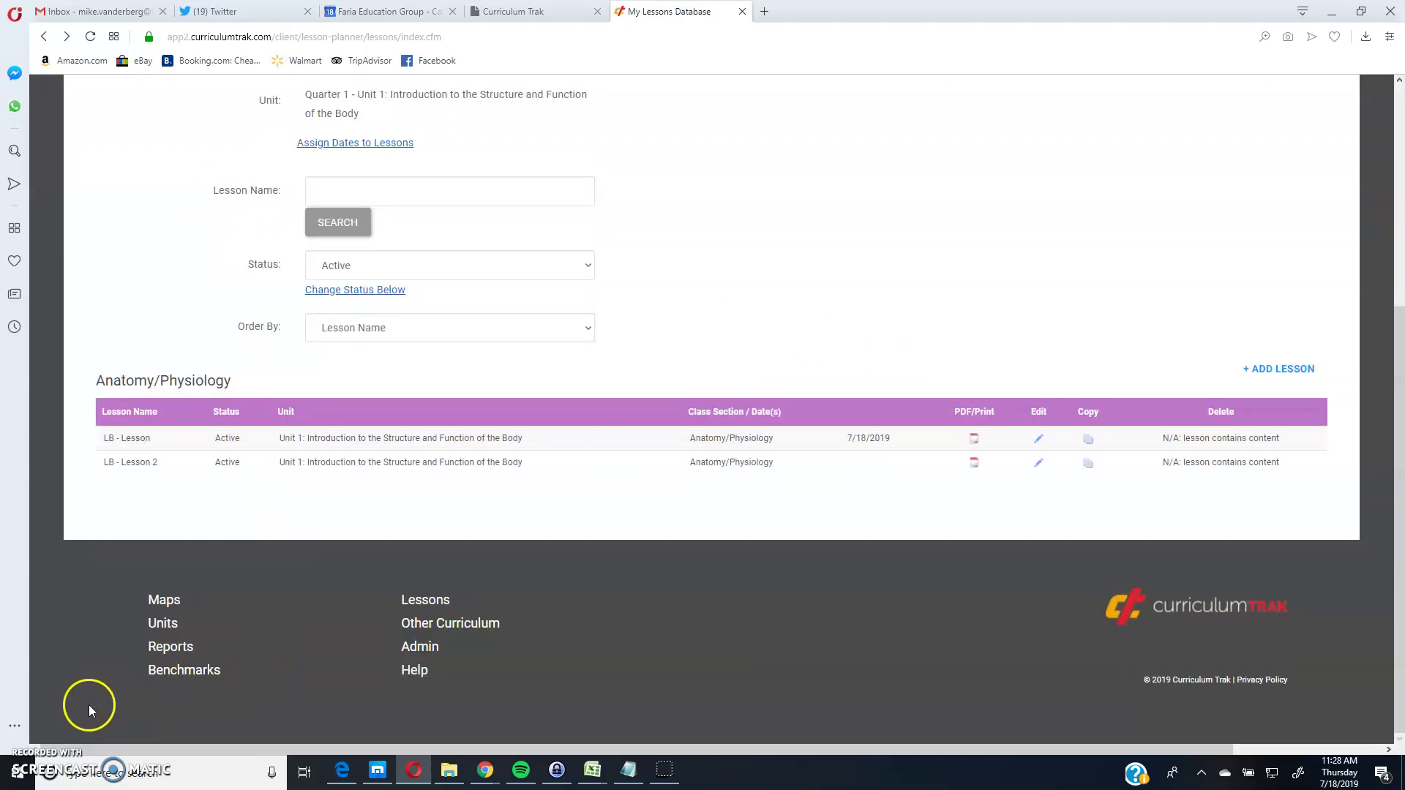